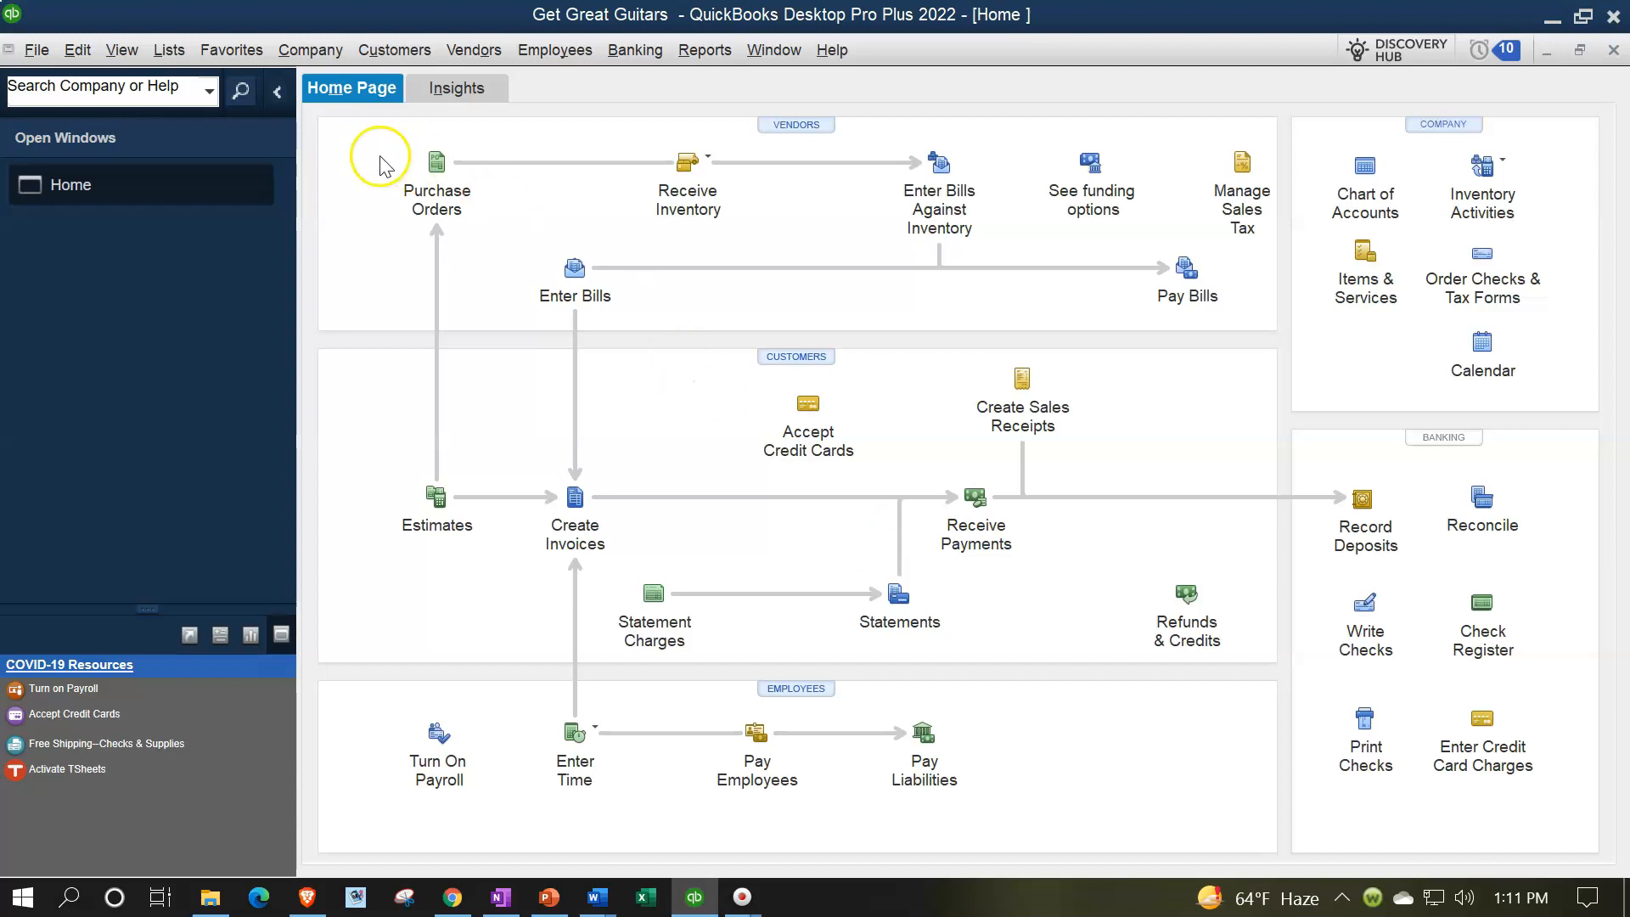
From the item list, start a new Service item named "Band Set #1"
{"action": "left_click", "coordinate": [169, 51]}
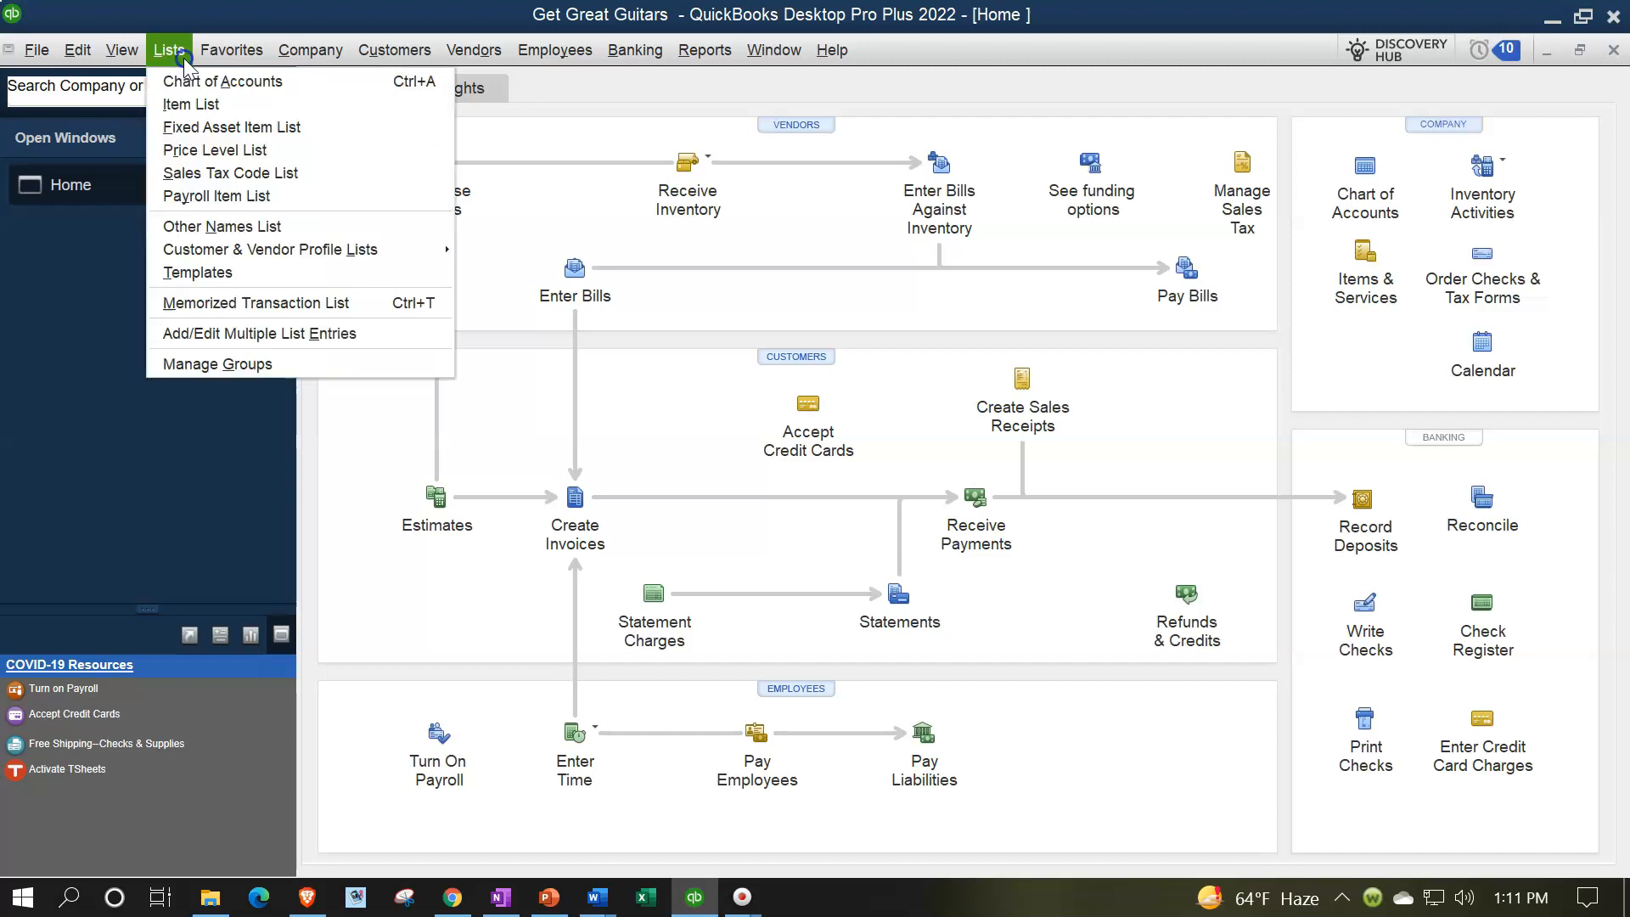
{"action": "left_click", "coordinate": [166, 102]}
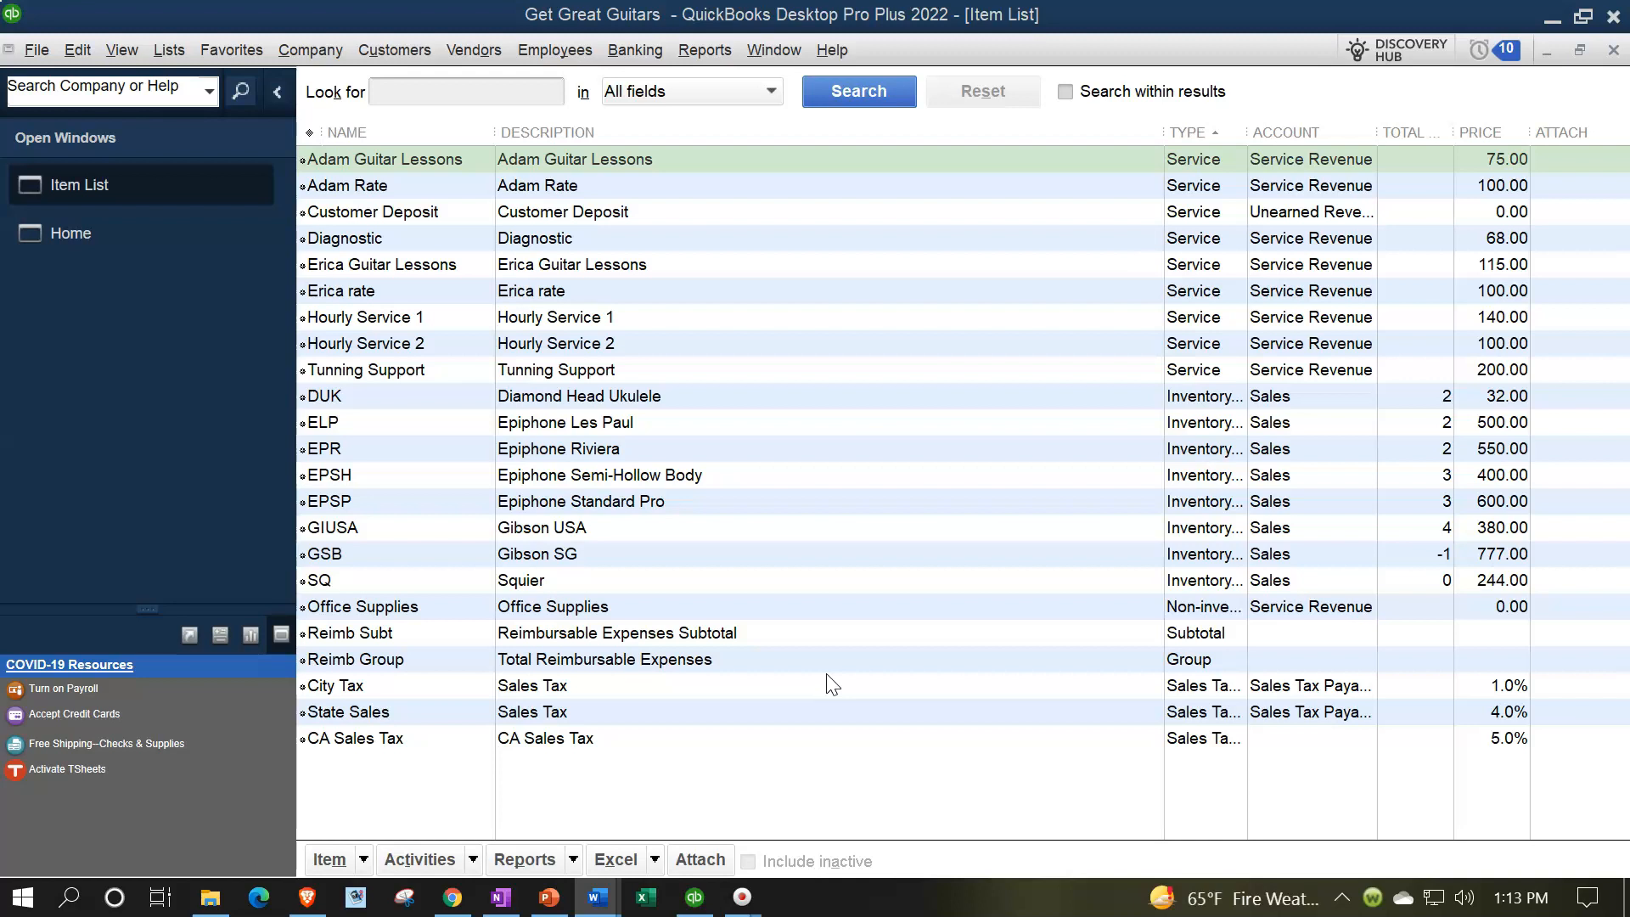
{"action": "left_click", "coordinate": [363, 860]}
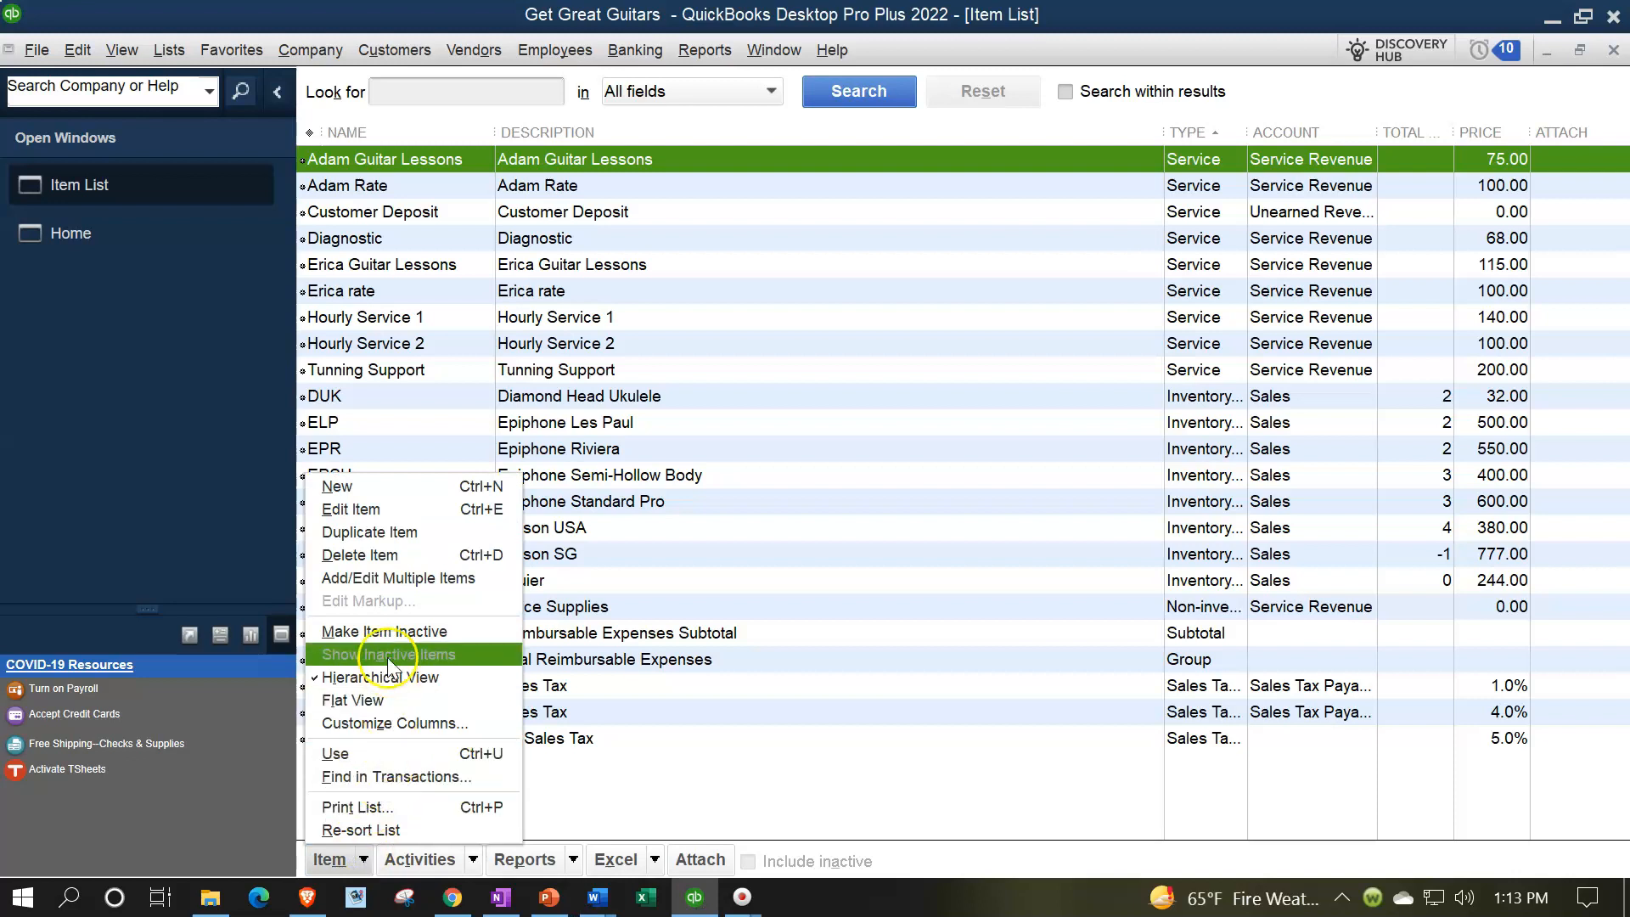
{"action": "left_click", "coordinate": [367, 509]}
{"action": "left_click", "coordinate": [363, 489]}
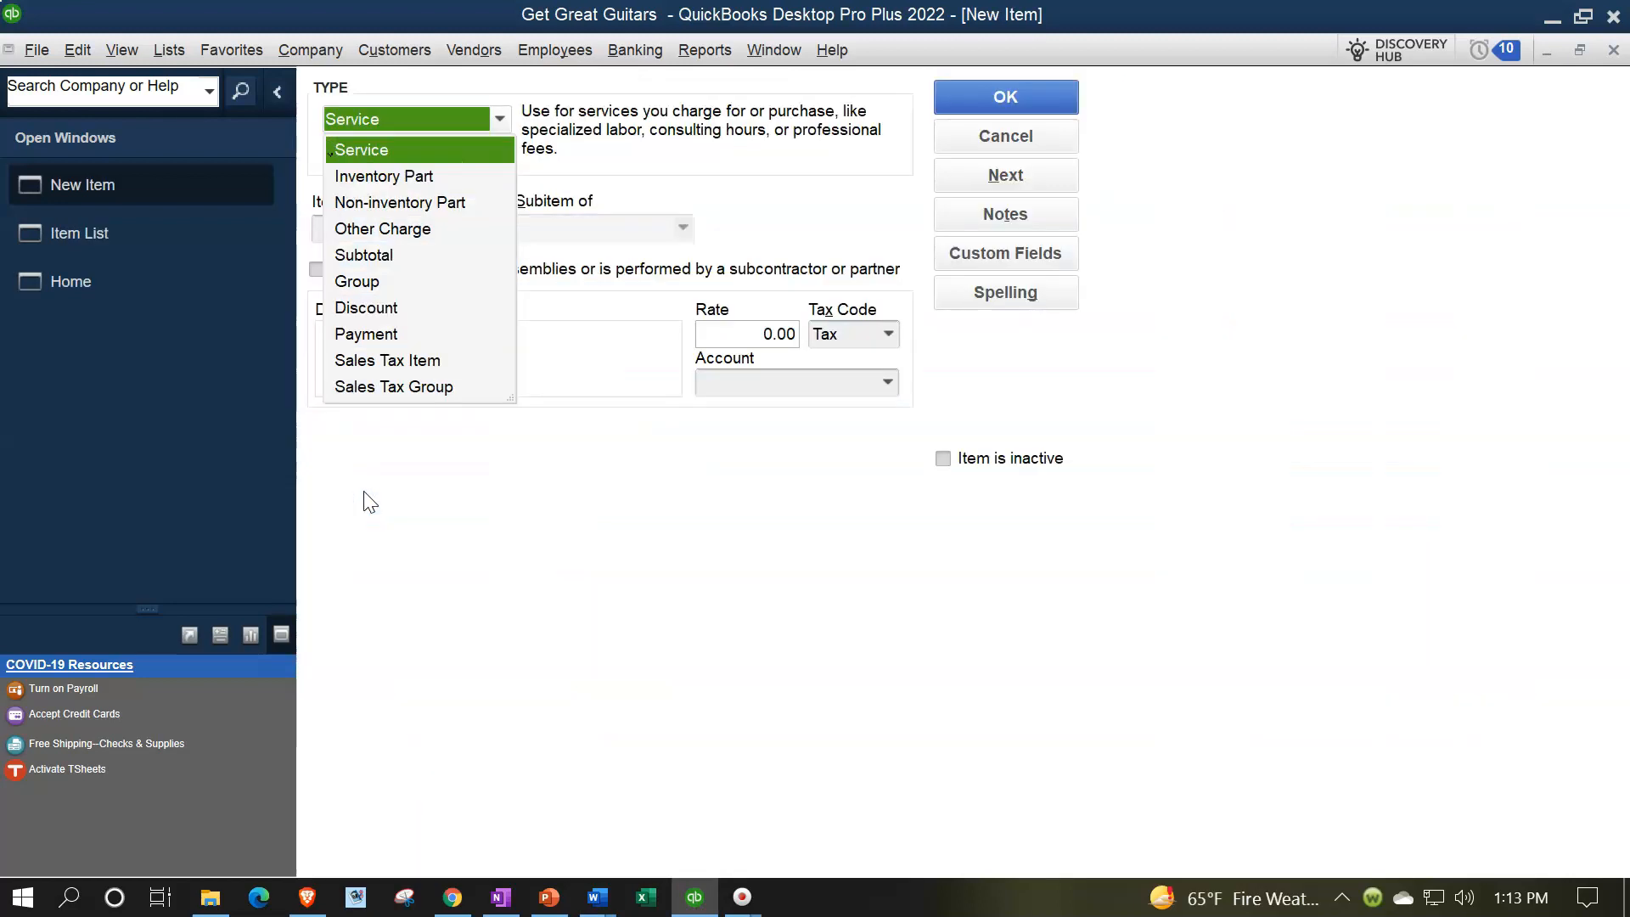
{"action": "key", "text": "Tab"}
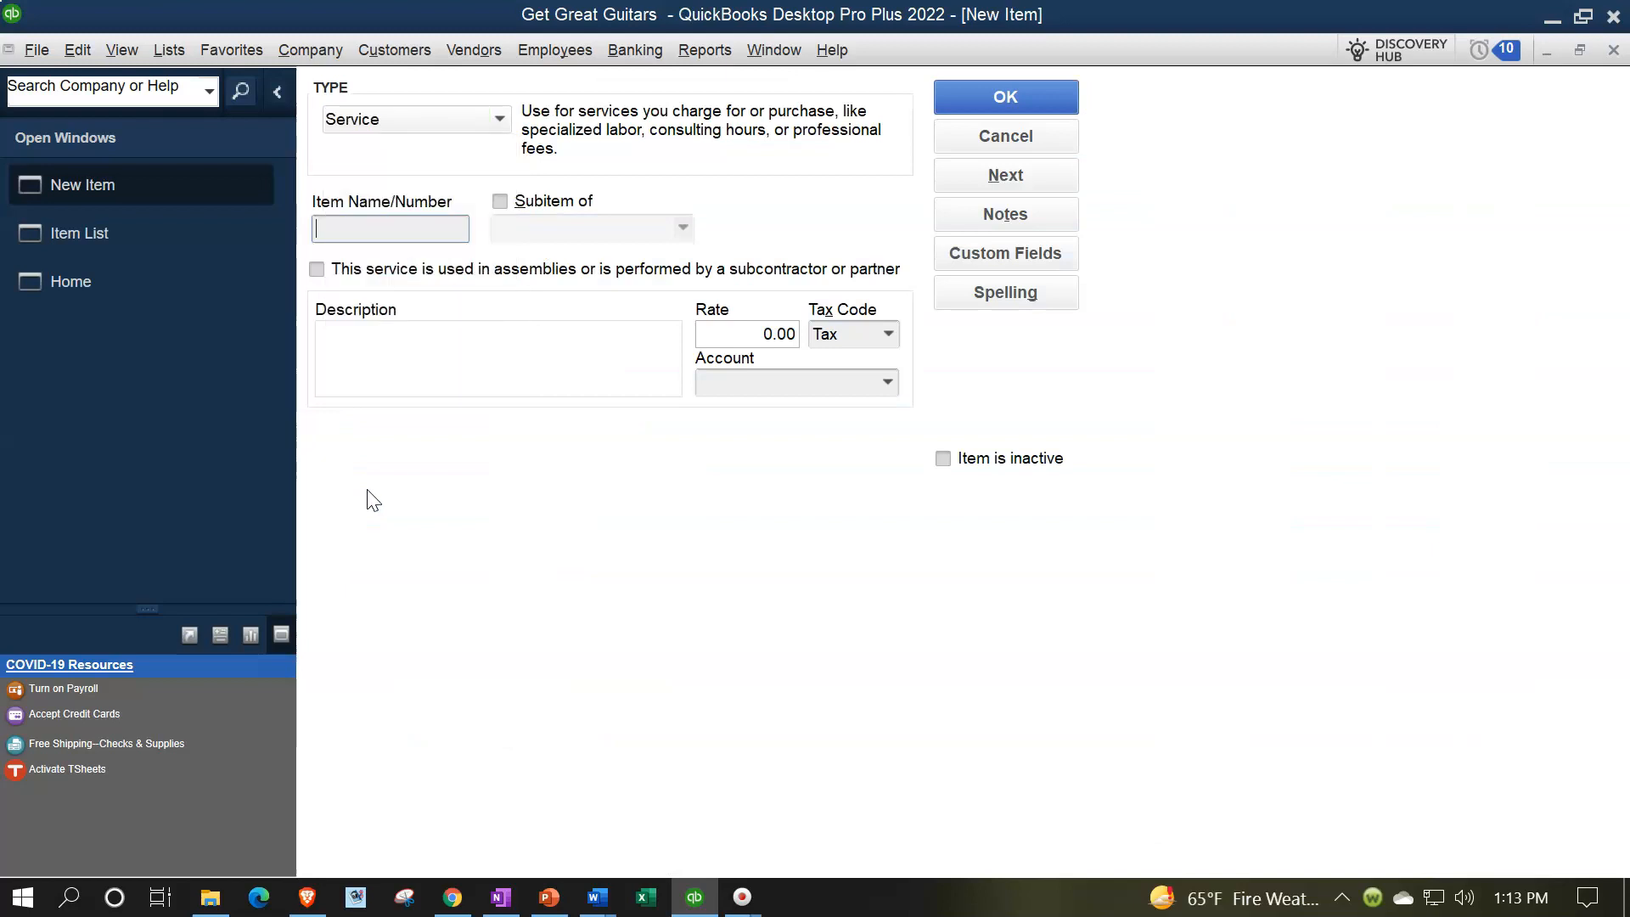
{"action": "type", "text": "Band Set #1"}
Copy the item name "Band Set #1" into the new item's description
{"action": "key", "text": "Tab"}
{"action": "key", "text": "Tab"}
{"action": "key", "text": "Tab"}
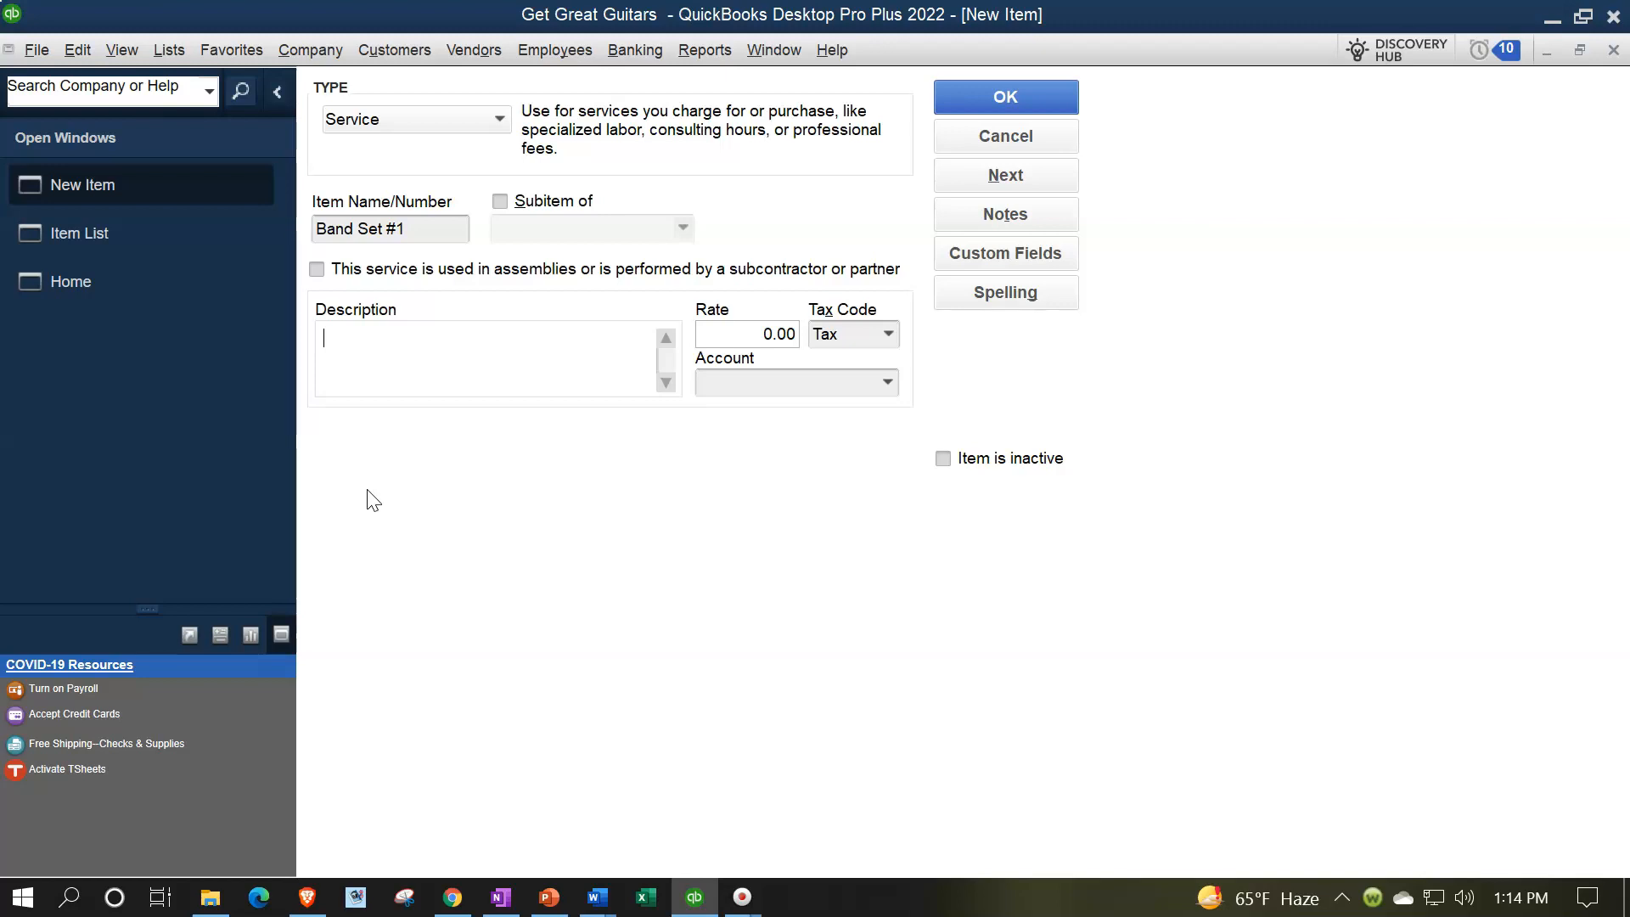
{"action": "left_click", "coordinate": [386, 358]}
{"action": "left_click_drag", "start_coordinate": [428, 232], "coordinate": [315, 233]}
{"action": "key", "text": "ctrl+c"}
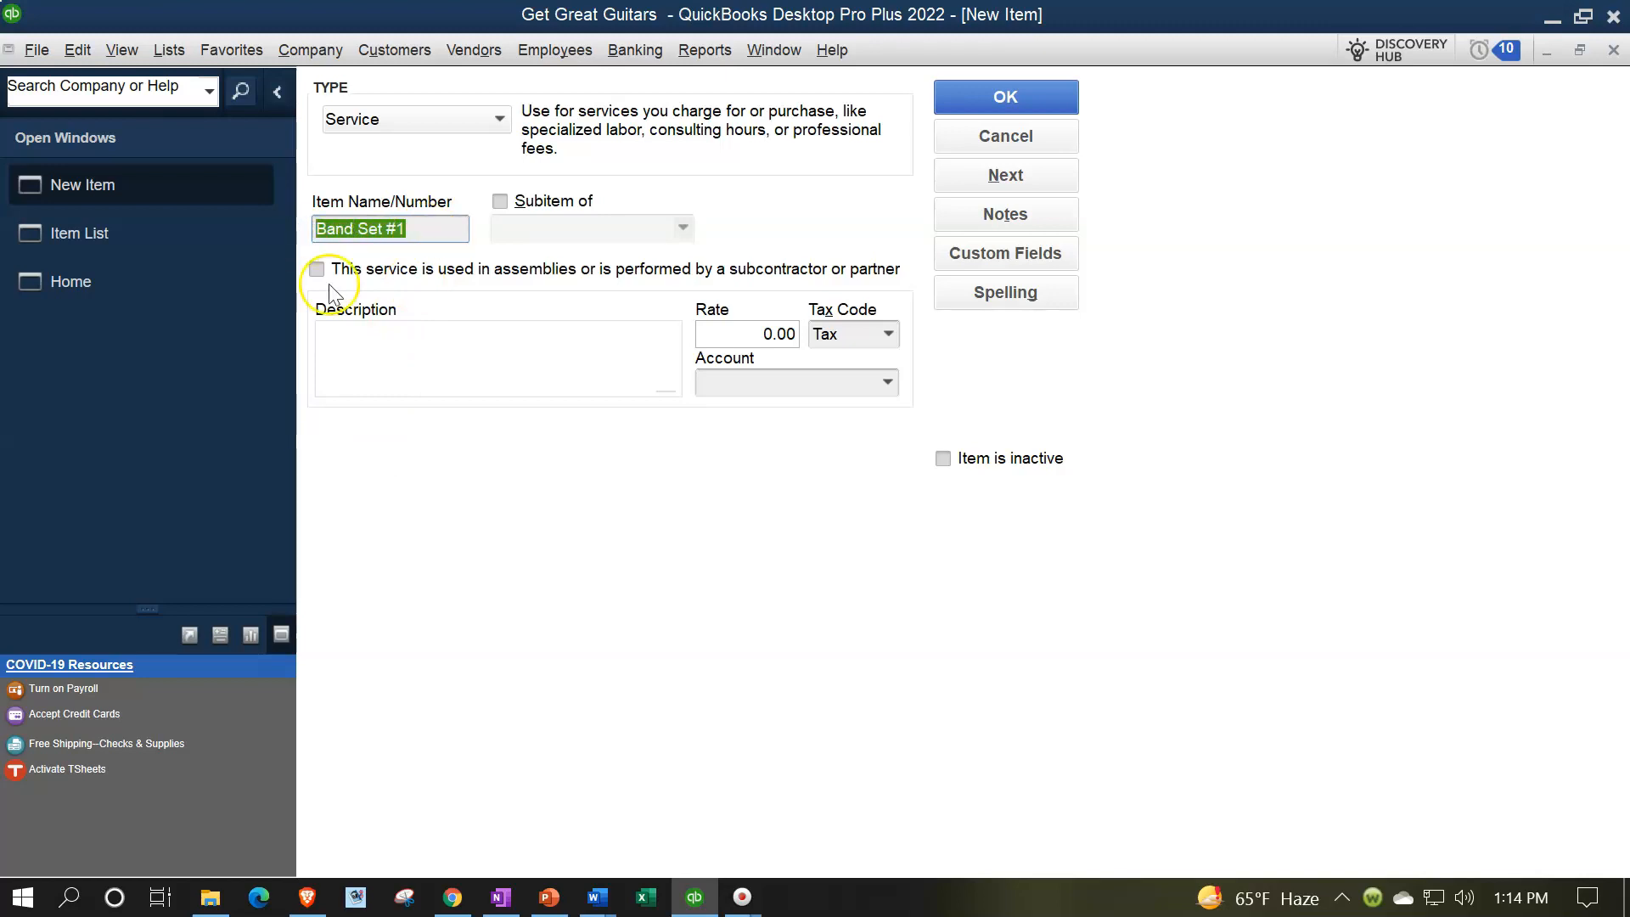
{"action": "left_click", "coordinate": [393, 357]}
{"action": "key", "text": "ctrl+v"}
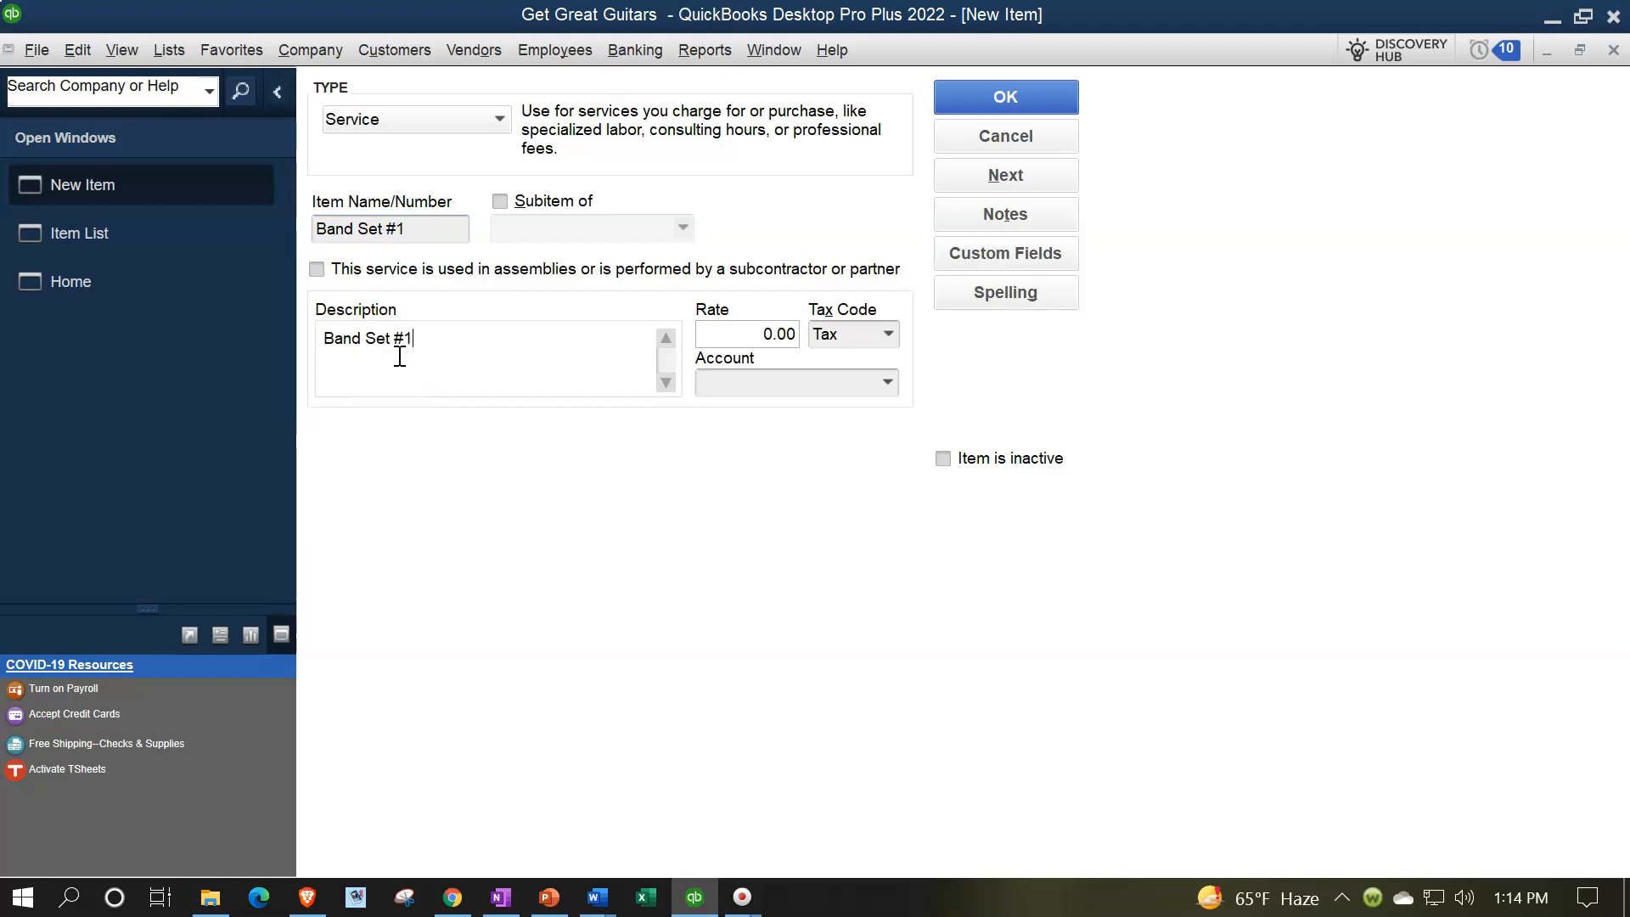
Set the Band Set #1 item's rate to 2,000.00 and its tax code to Non
{"action": "key", "text": "Tab"}
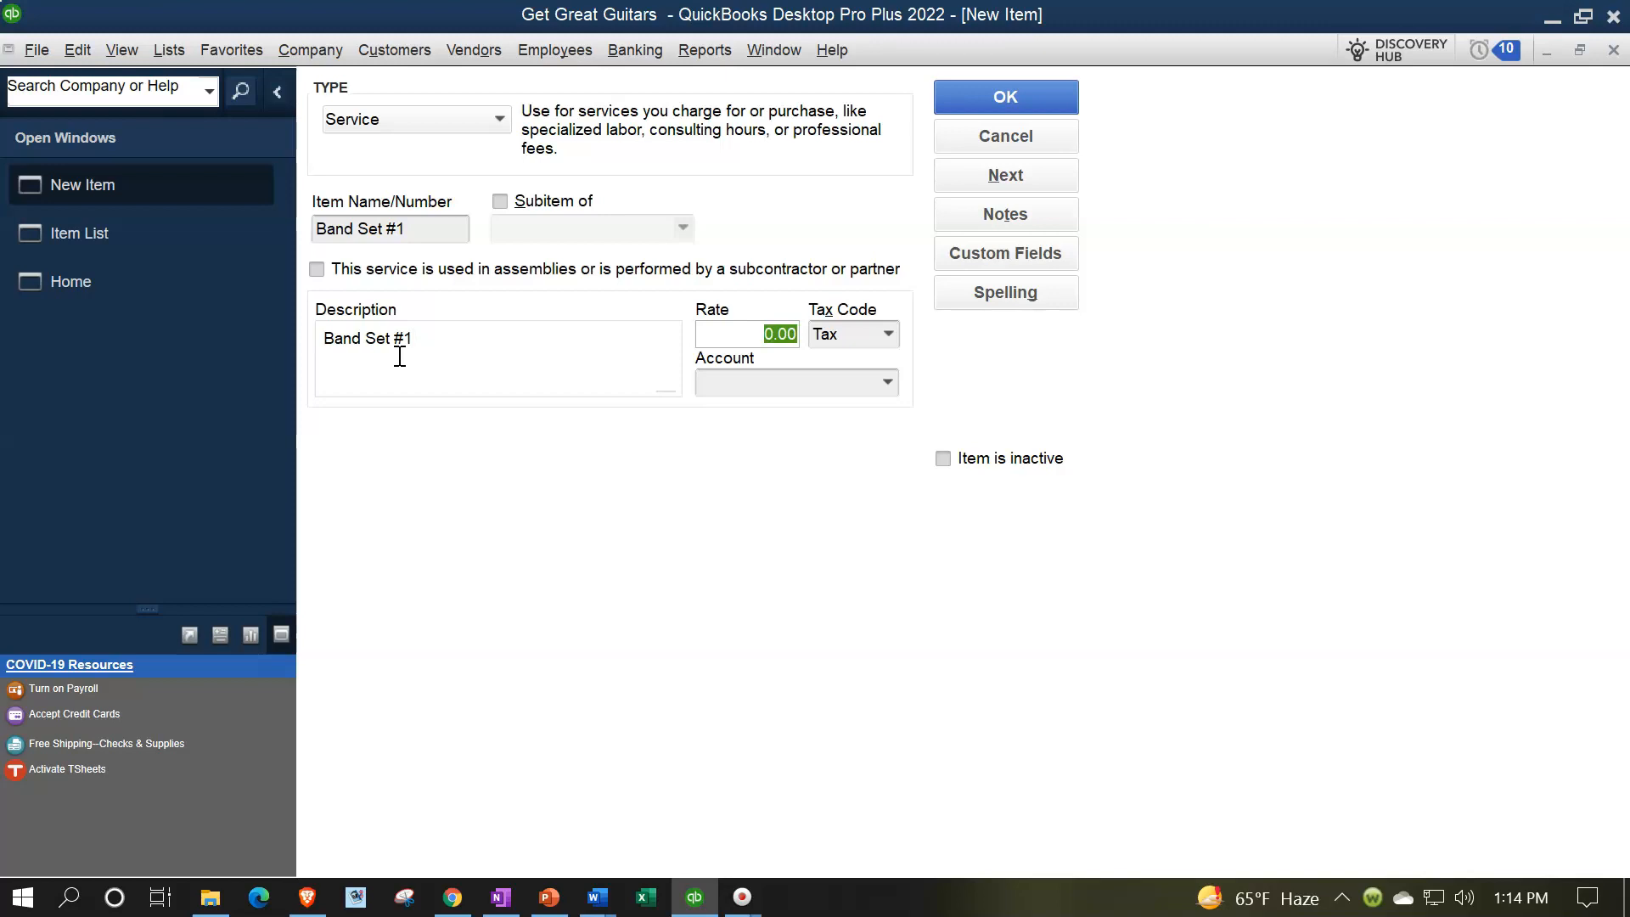
{"action": "type", "text": "2000"}
{"action": "key", "text": "Tab"}
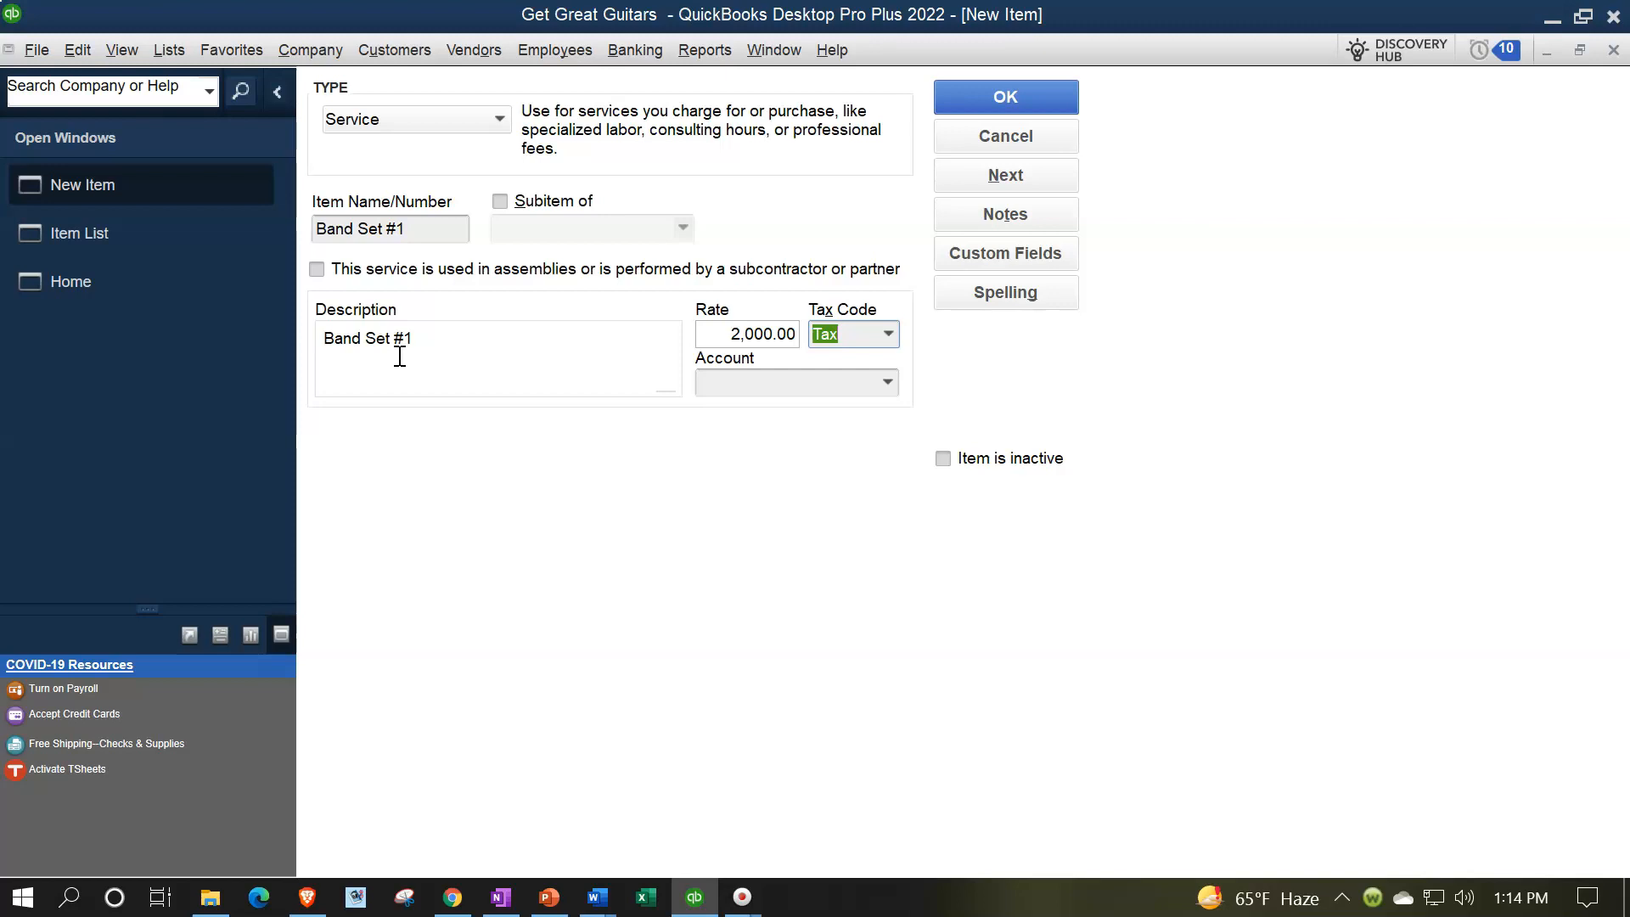
{"action": "key", "text": "Delete"}
{"action": "left_click", "coordinate": [880, 339]}
{"action": "left_click", "coordinate": [859, 440]}
{"action": "key", "text": "Tab"}
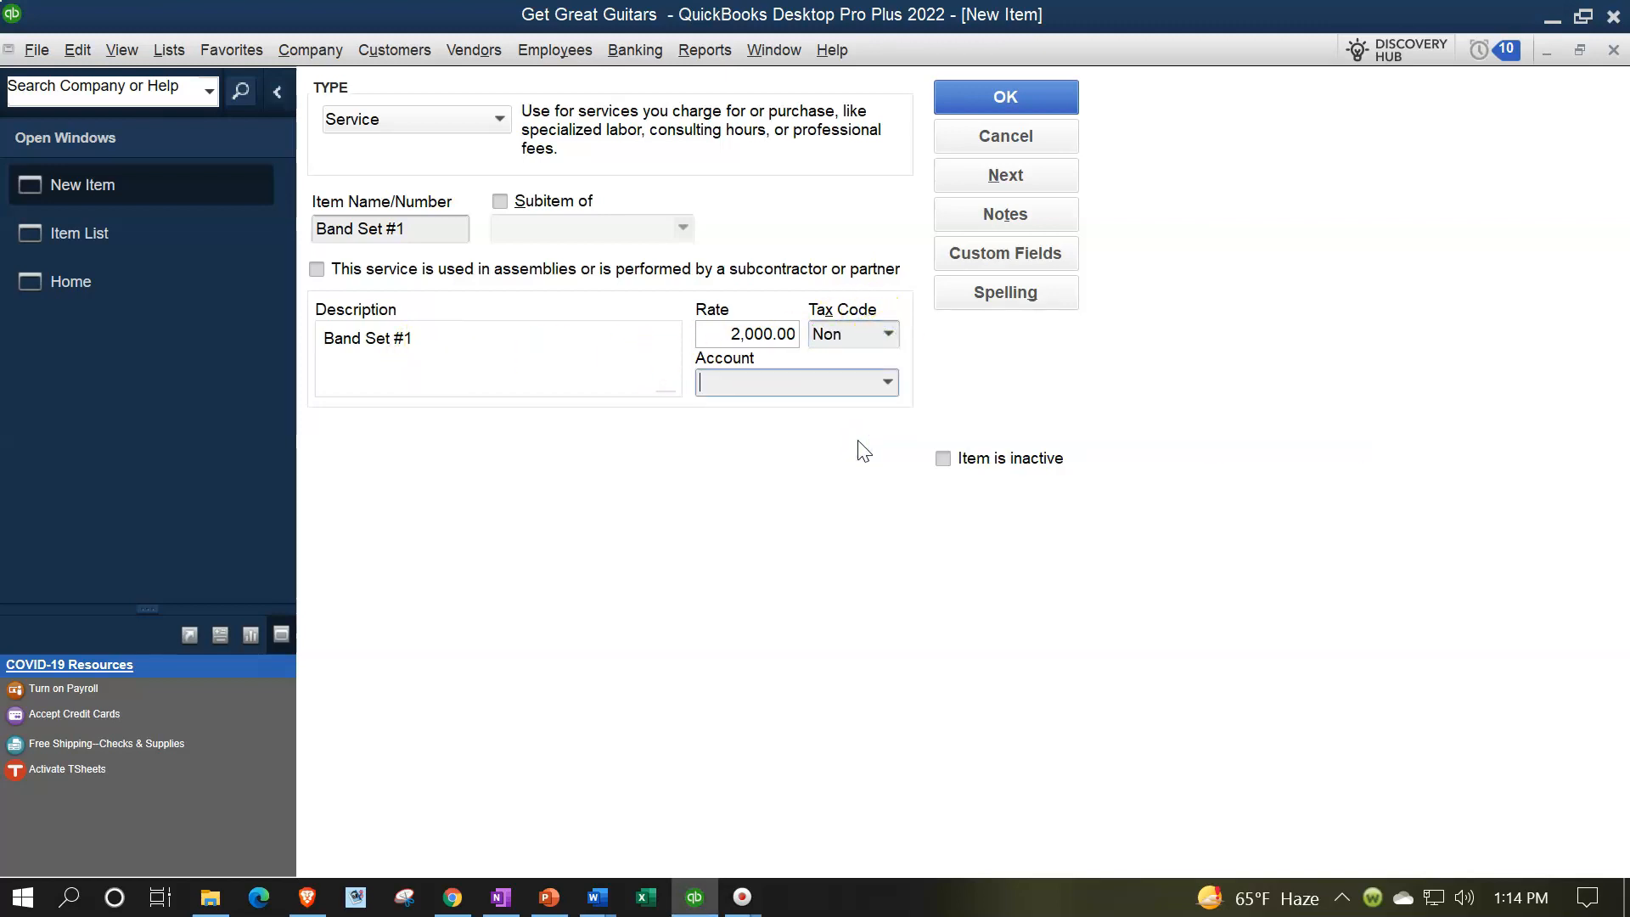
Assign a new Income account named "Equipment Rental Income" to the Band Set #1 item and save the item
{"action": "left_click", "coordinate": [886, 384]}
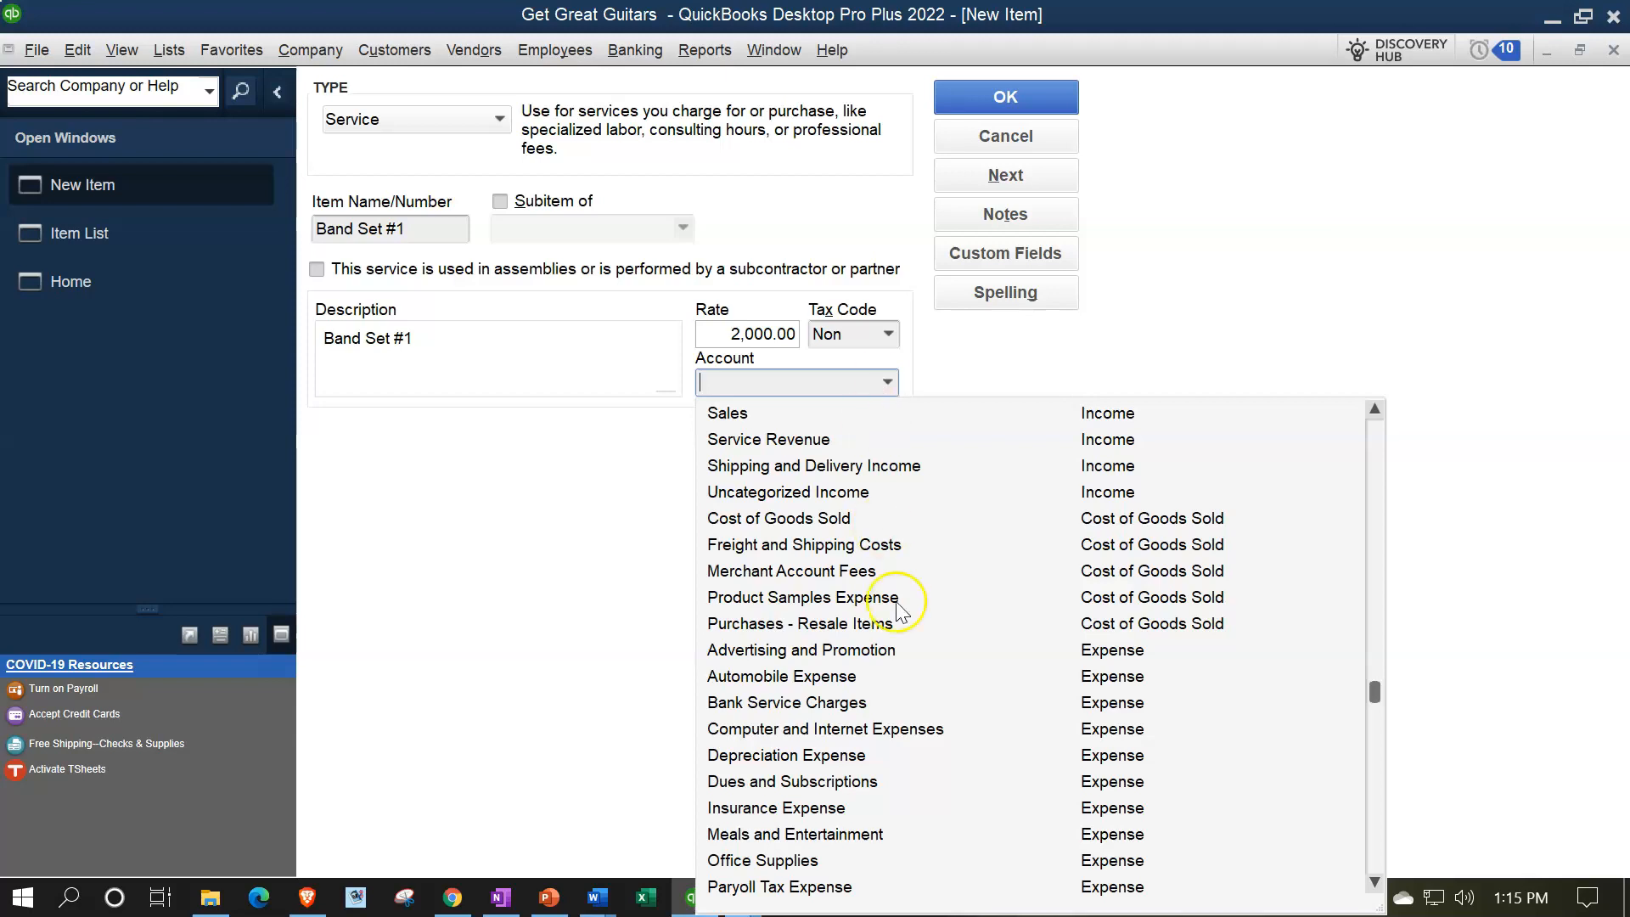
{"action": "scroll", "coordinate": [896, 601], "scroll_direction": "down", "scroll_amount": 4}
{"action": "scroll", "coordinate": [891, 526], "scroll_direction": "up", "scroll_amount": 9}
{"action": "scroll", "coordinate": [812, 462], "scroll_direction": "up", "scroll_amount": 2}
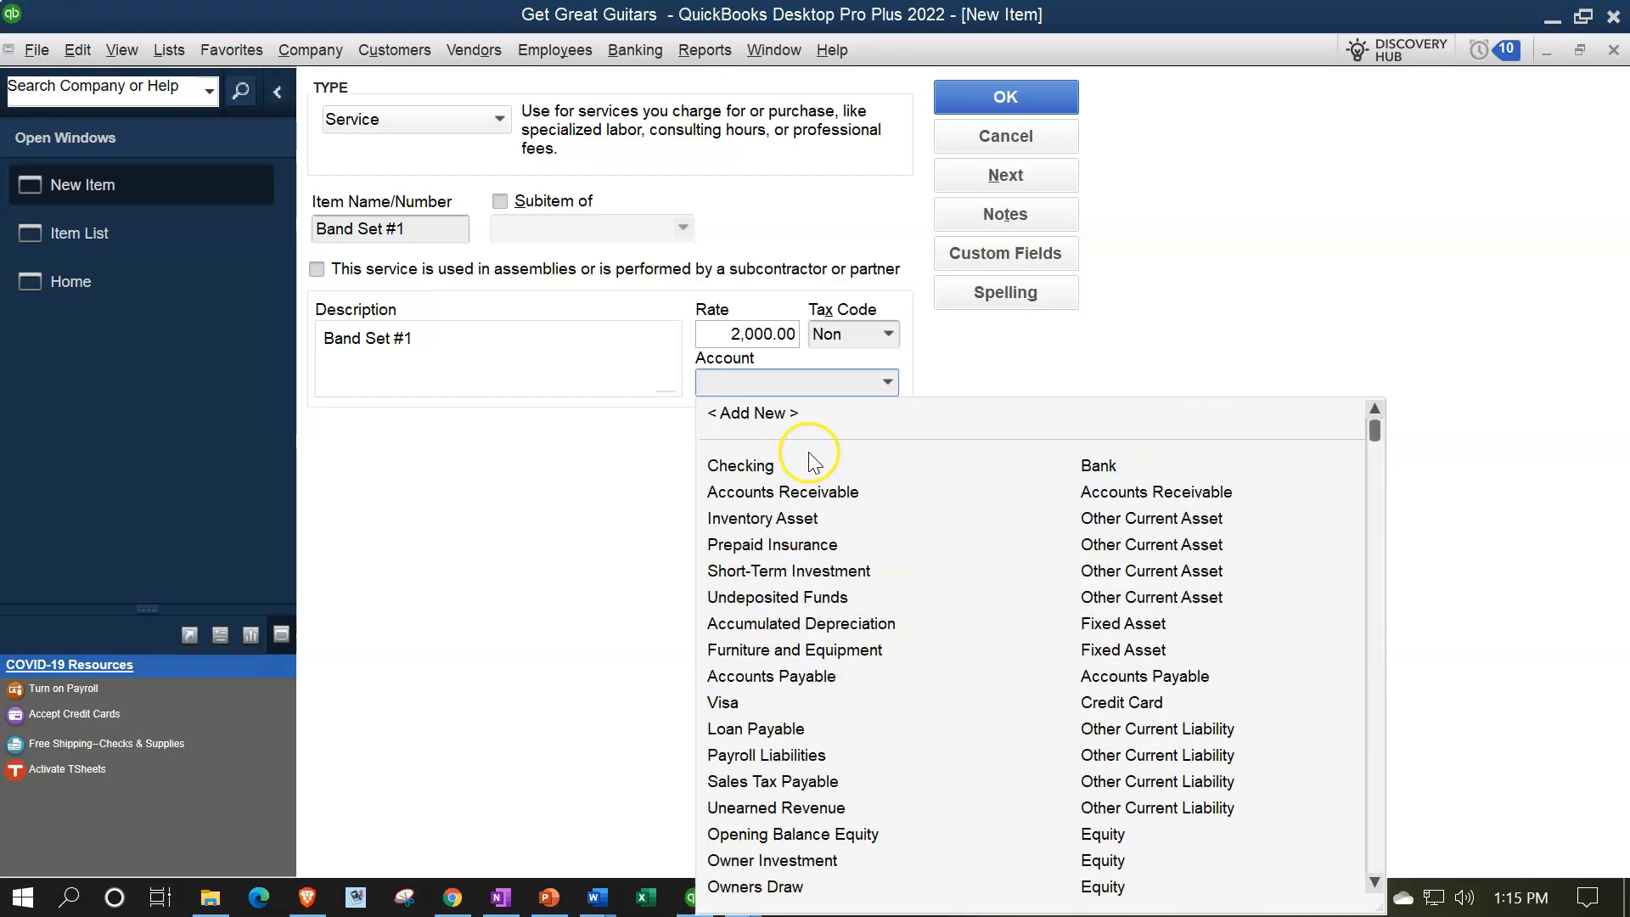
{"action": "left_click", "coordinate": [770, 414]}
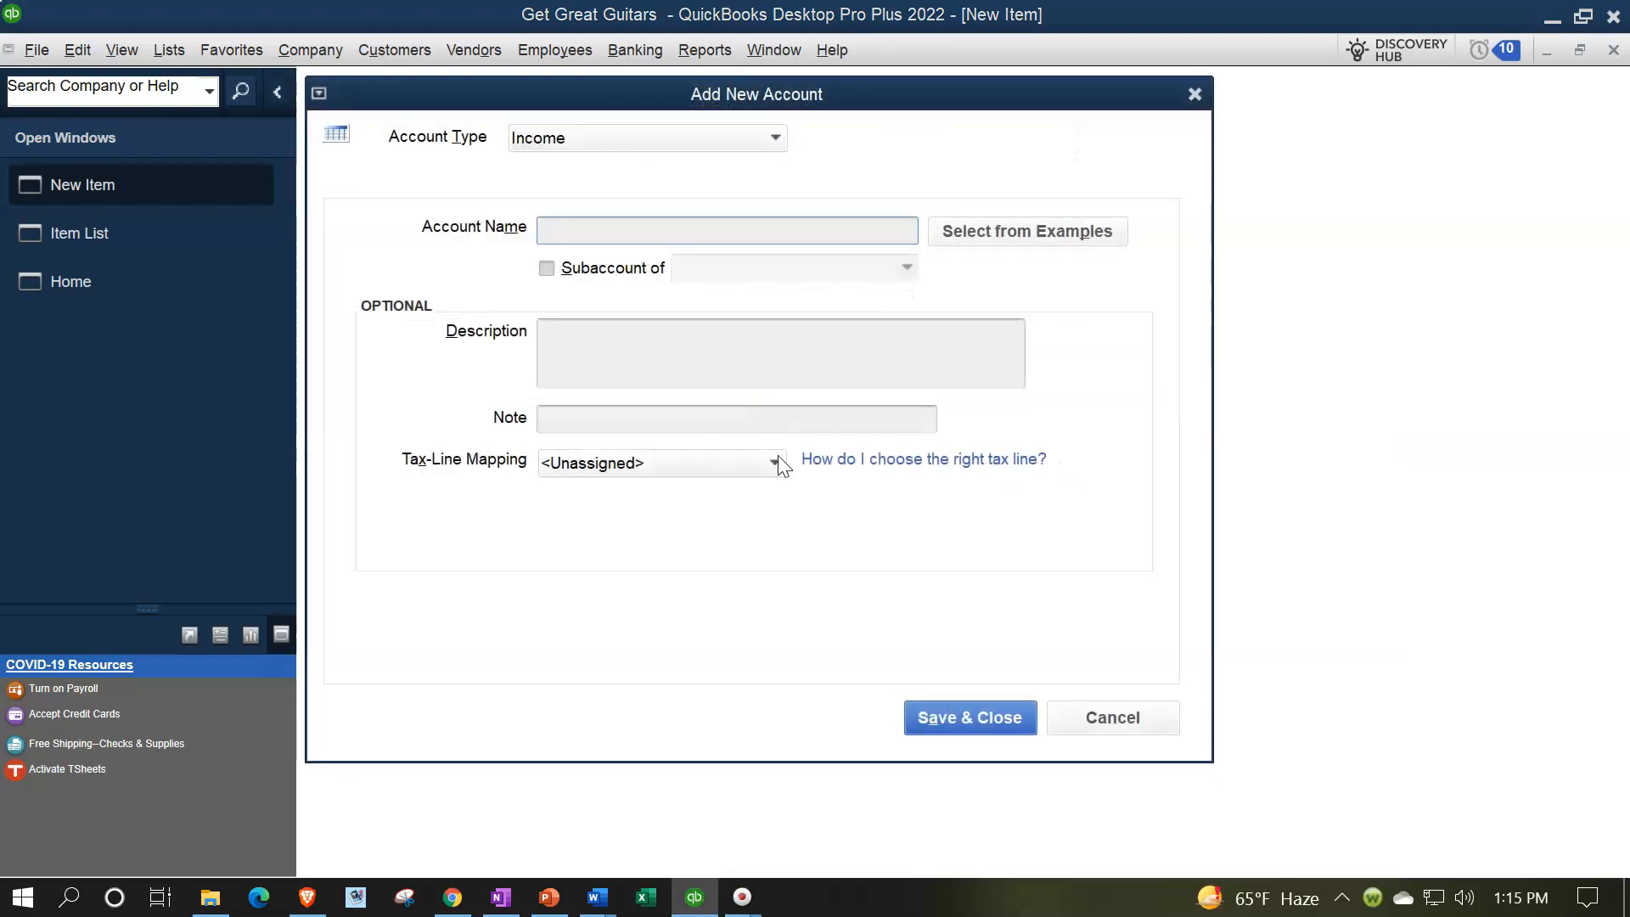
{"action": "type", "text": "Equipment Rental Income"}
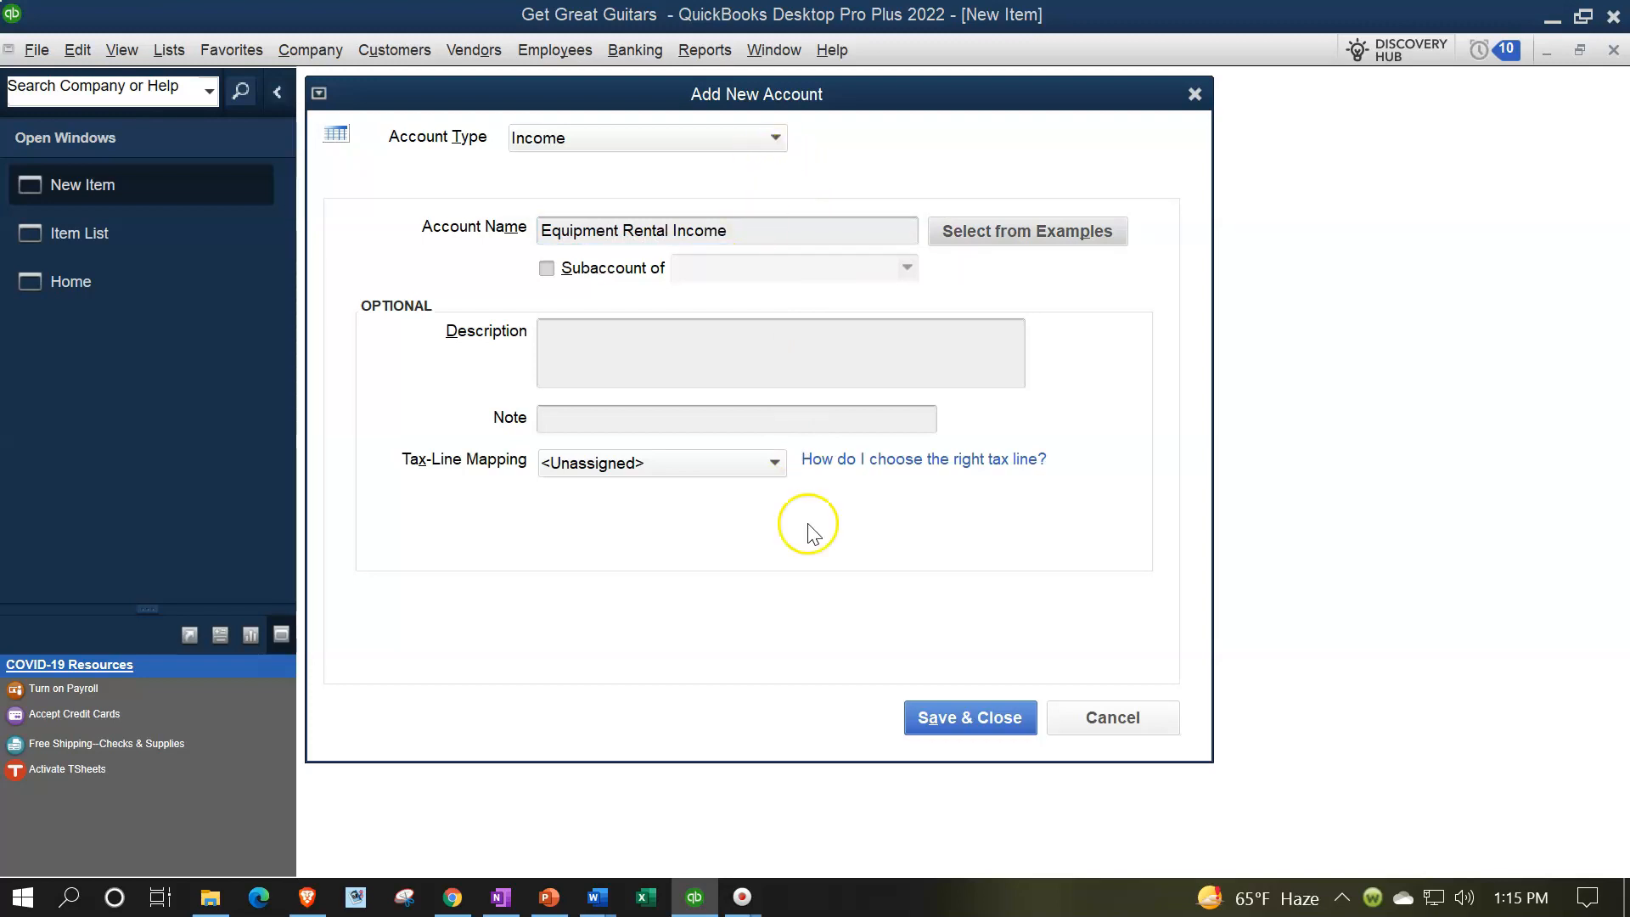
{"action": "left_click", "coordinate": [935, 717]}
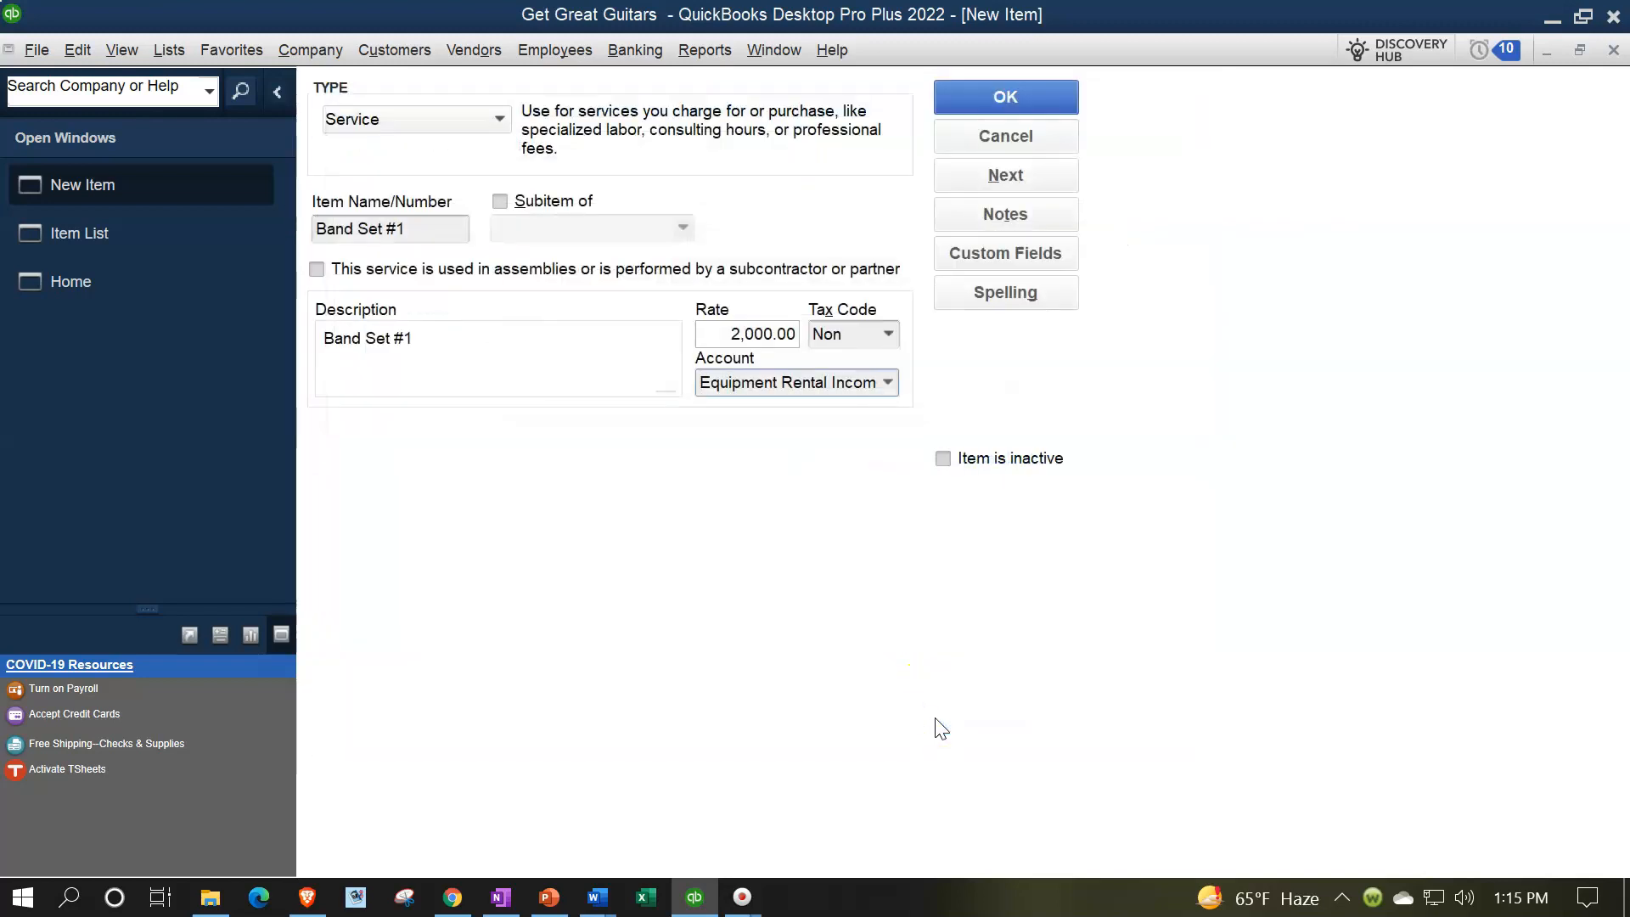
{"action": "left_click", "coordinate": [1004, 99]}
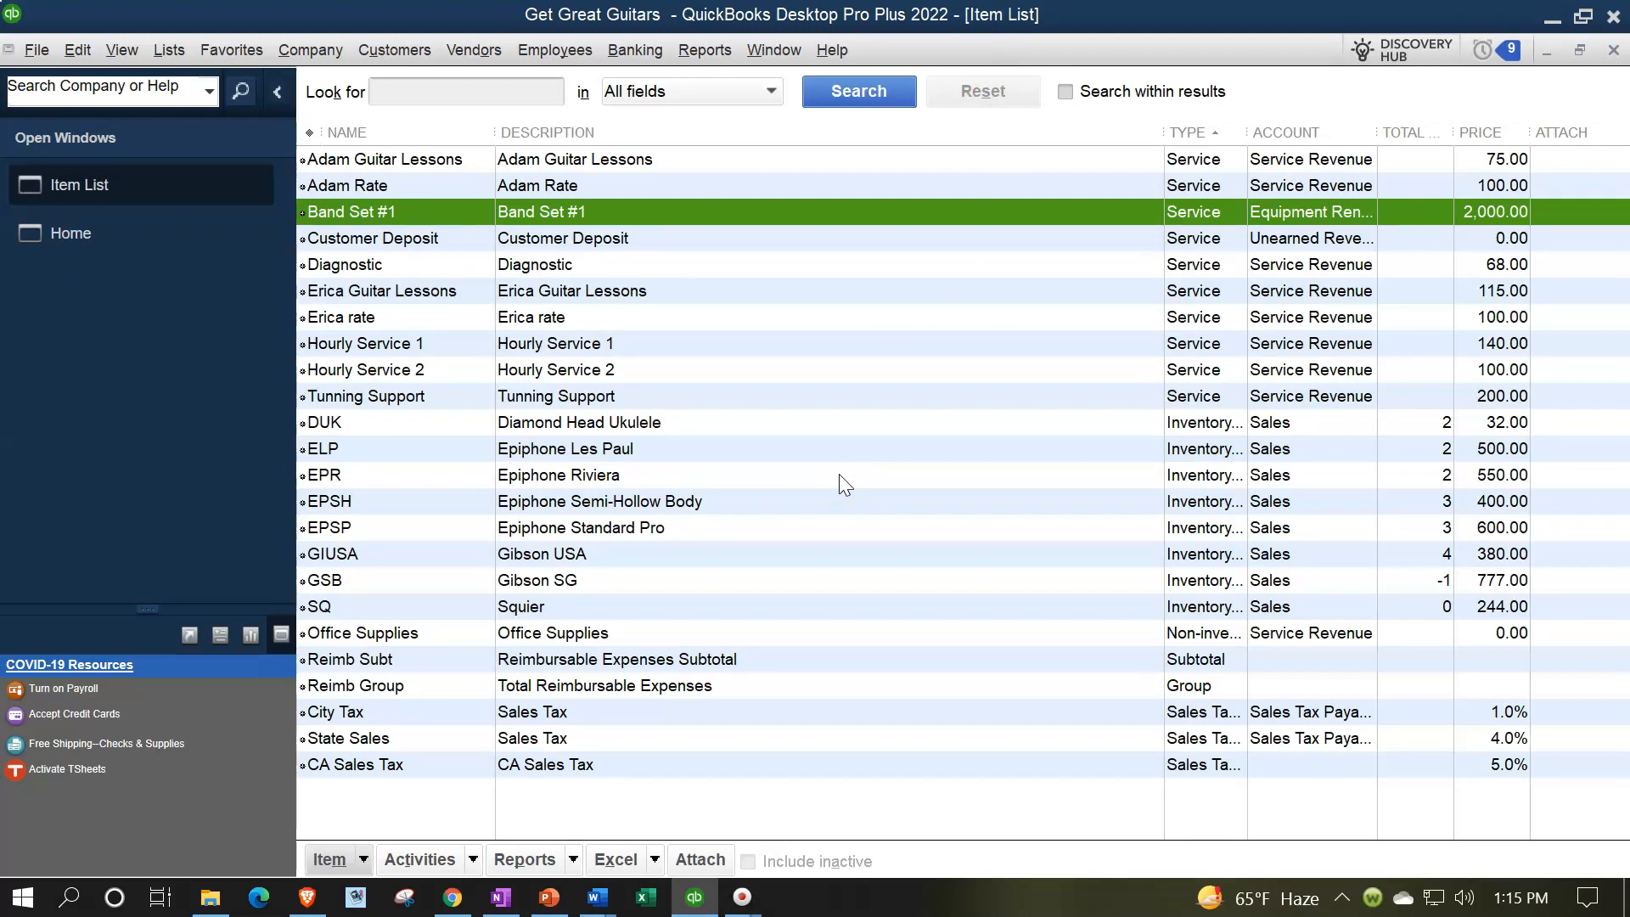
Start another new Service item named "Rental add on Guitar"
{"action": "left_click", "coordinate": [364, 861]}
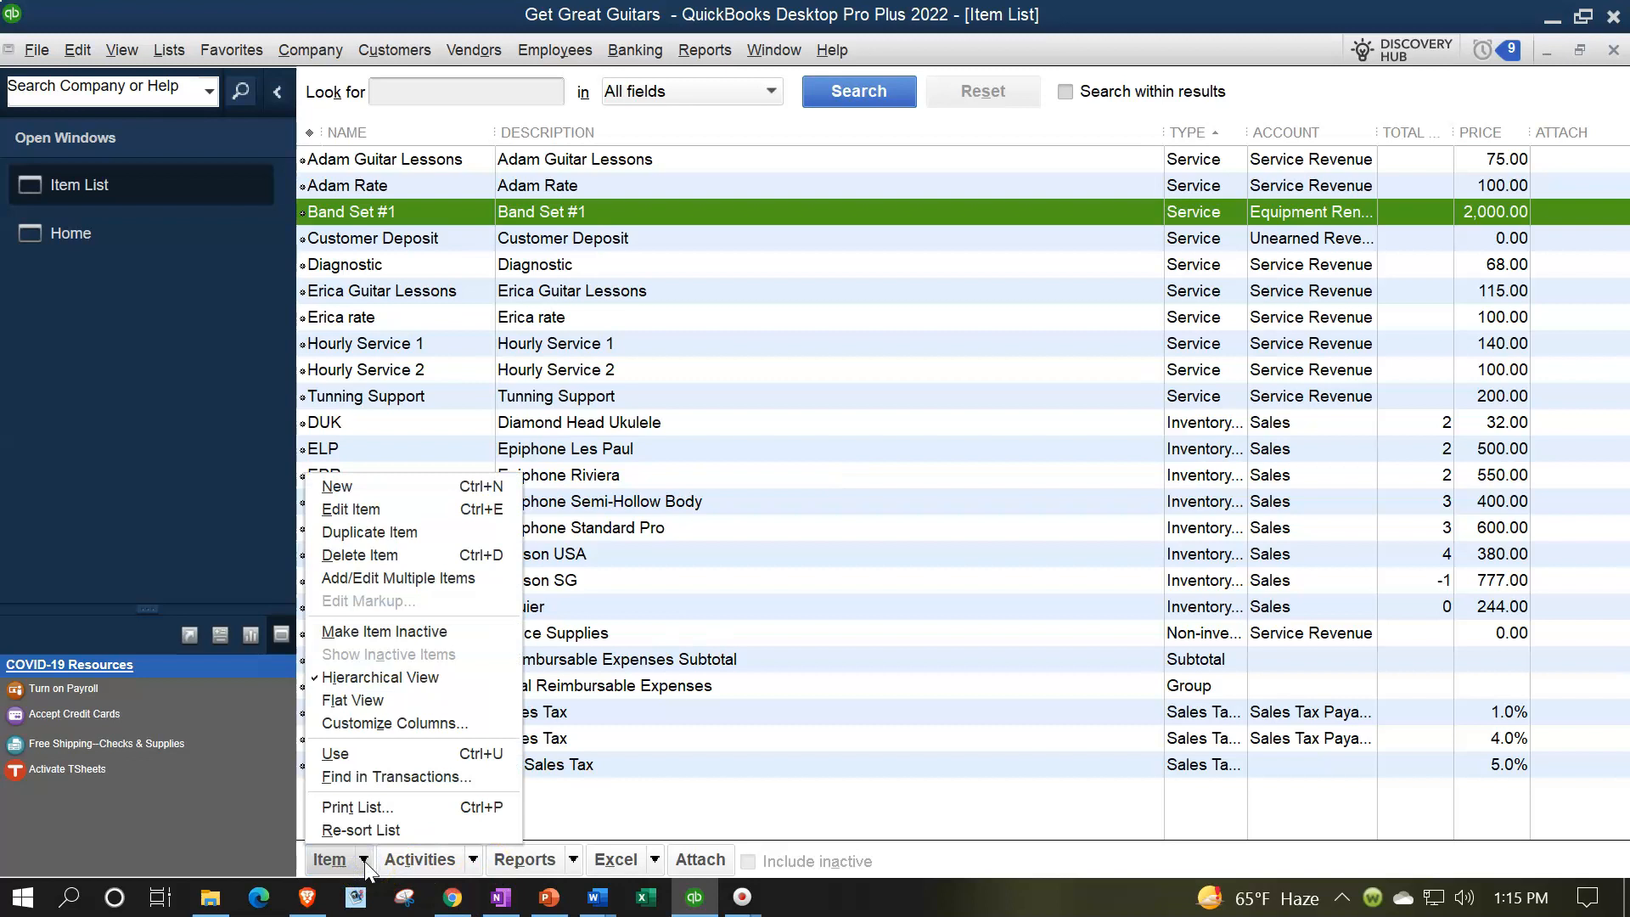
{"action": "left_click", "coordinate": [347, 508]}
{"action": "left_click", "coordinate": [340, 503]}
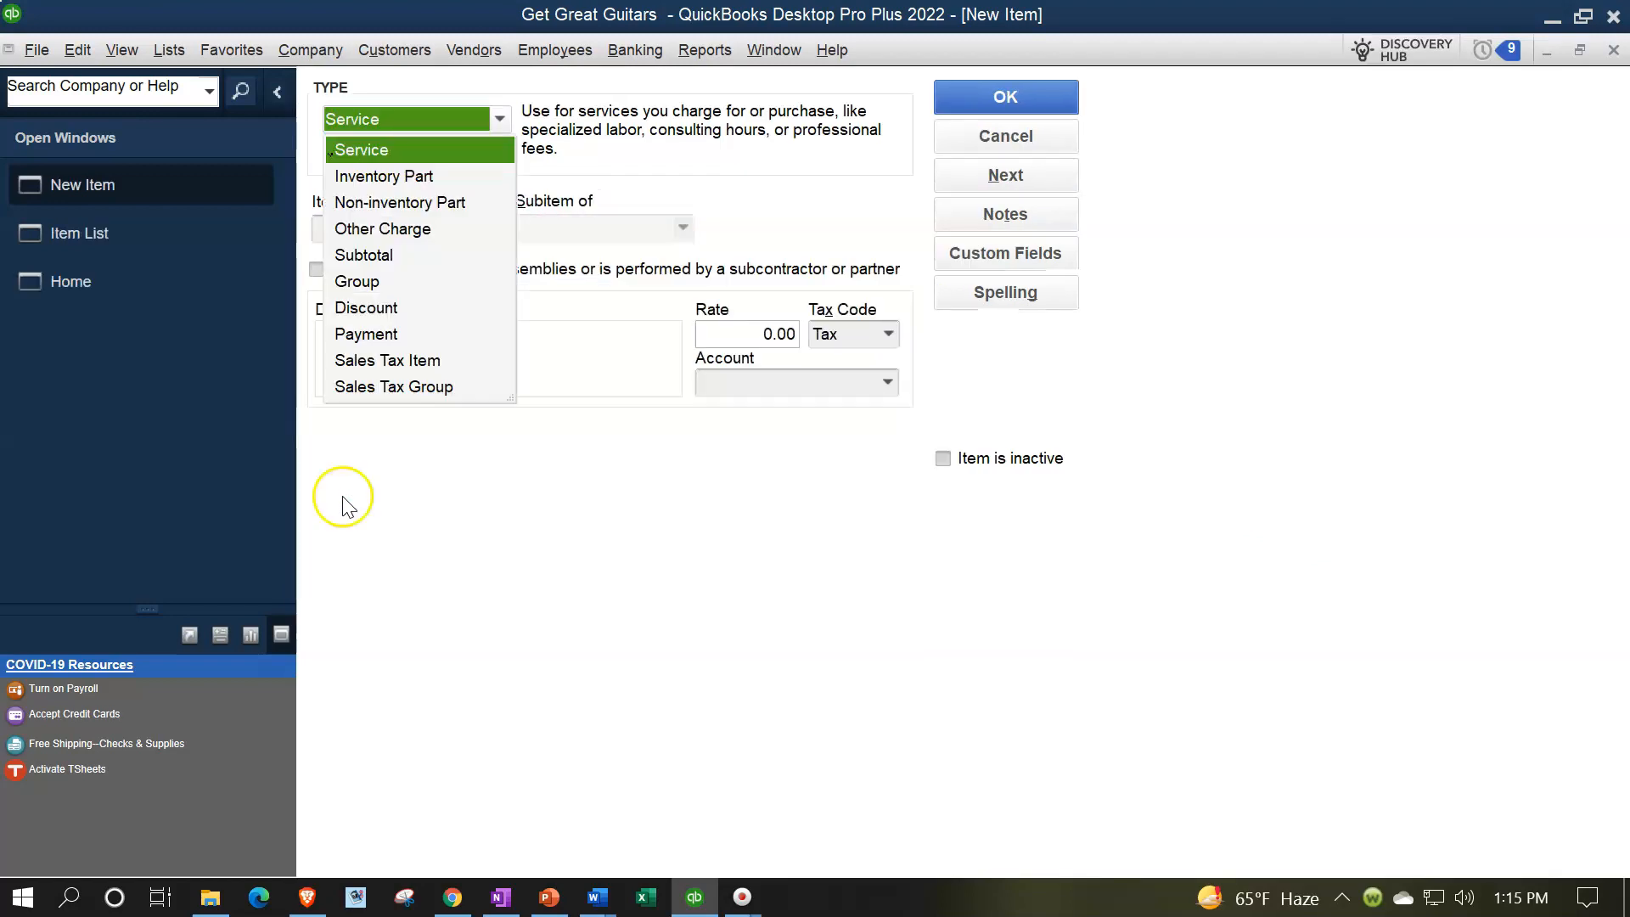
{"action": "type", "text": "Rental "}
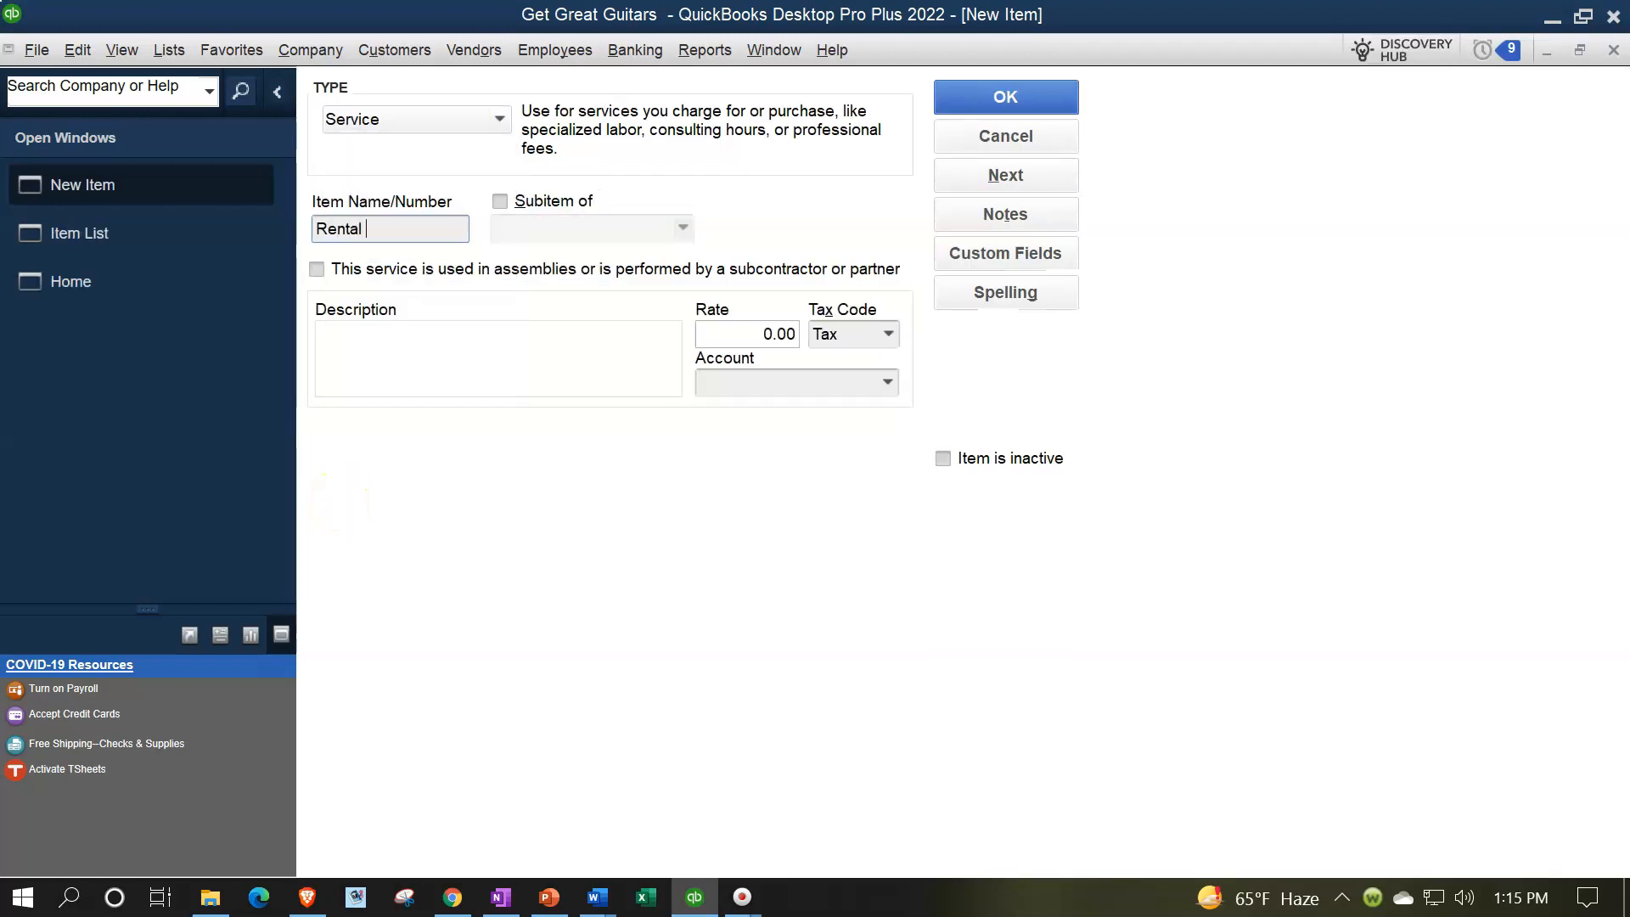
{"action": "type", "text": "add on Guitar"}
Copy the item name "Rental add on Guitar" into the item's description
{"action": "key", "text": "Tab"}
{"action": "key", "text": "Tab"}
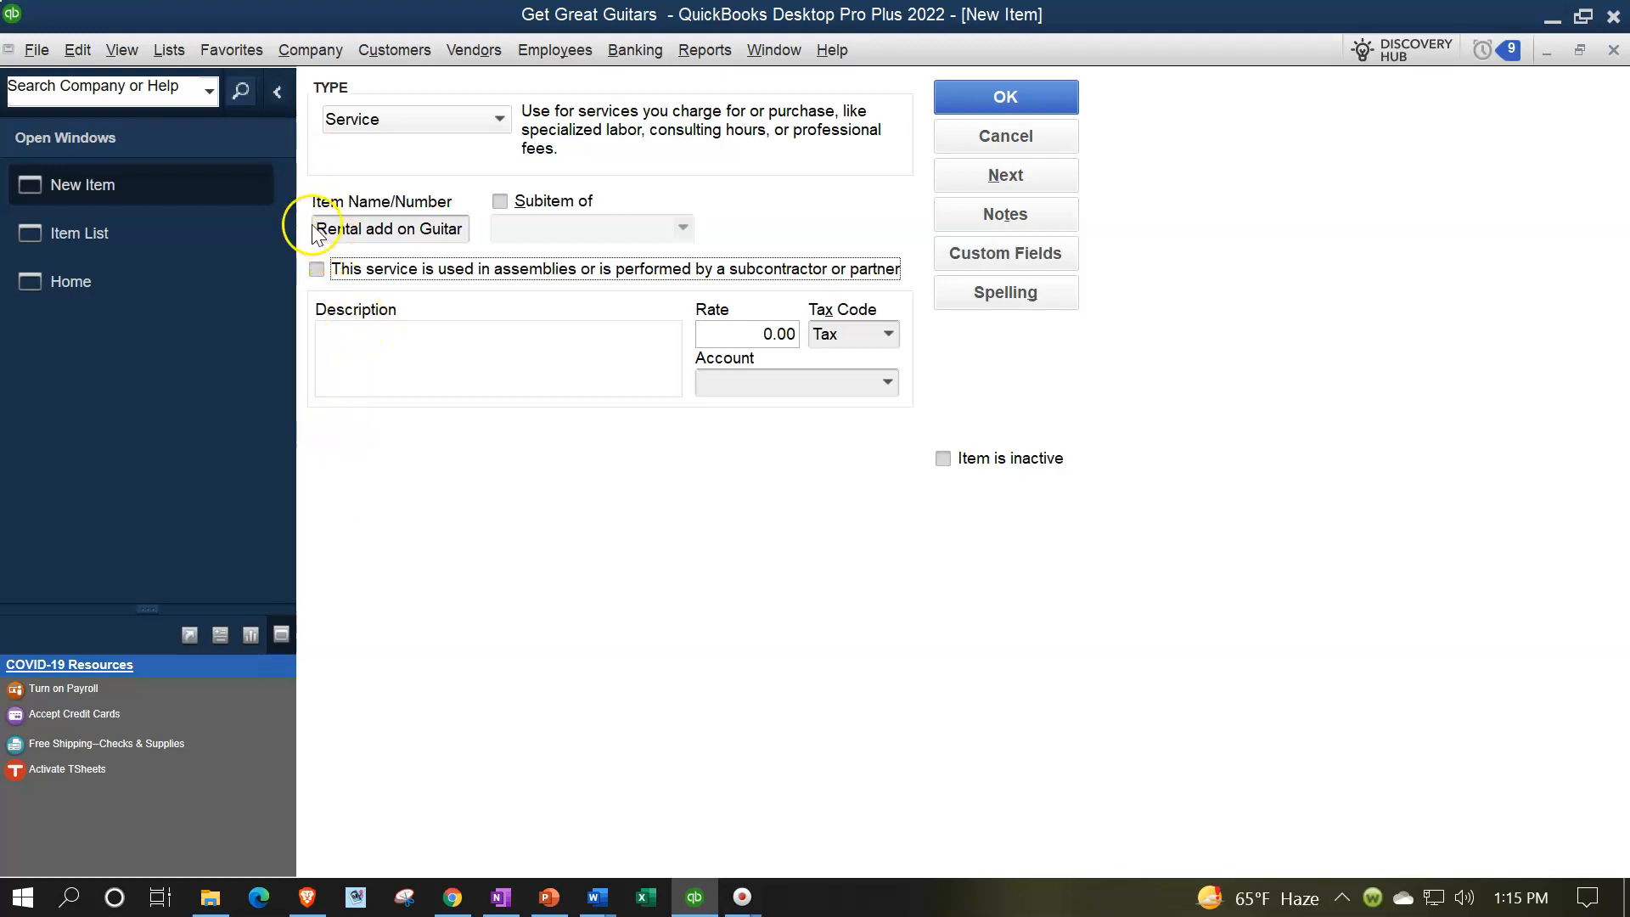
{"action": "left_click_drag", "start_coordinate": [314, 231], "coordinate": [570, 179]}
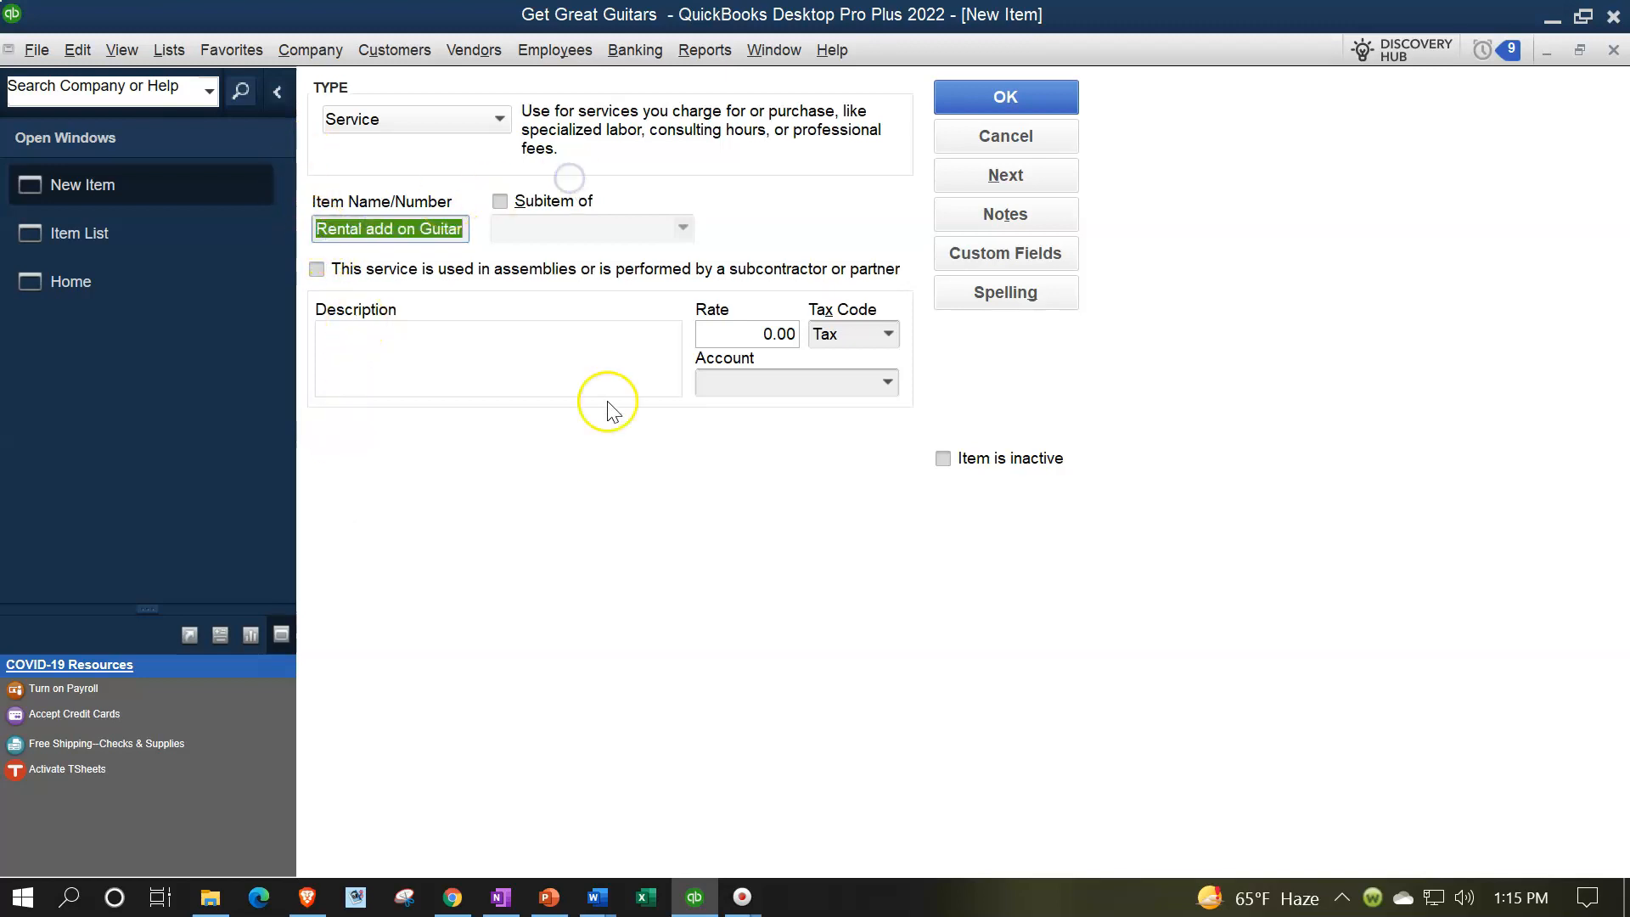
{"action": "left_click", "coordinate": [503, 386]}
{"action": "key", "text": "ctrl+v"}
Set the guitar add-on item's rate to 50.00 and its tax code to Non
{"action": "key", "text": "Tab"}
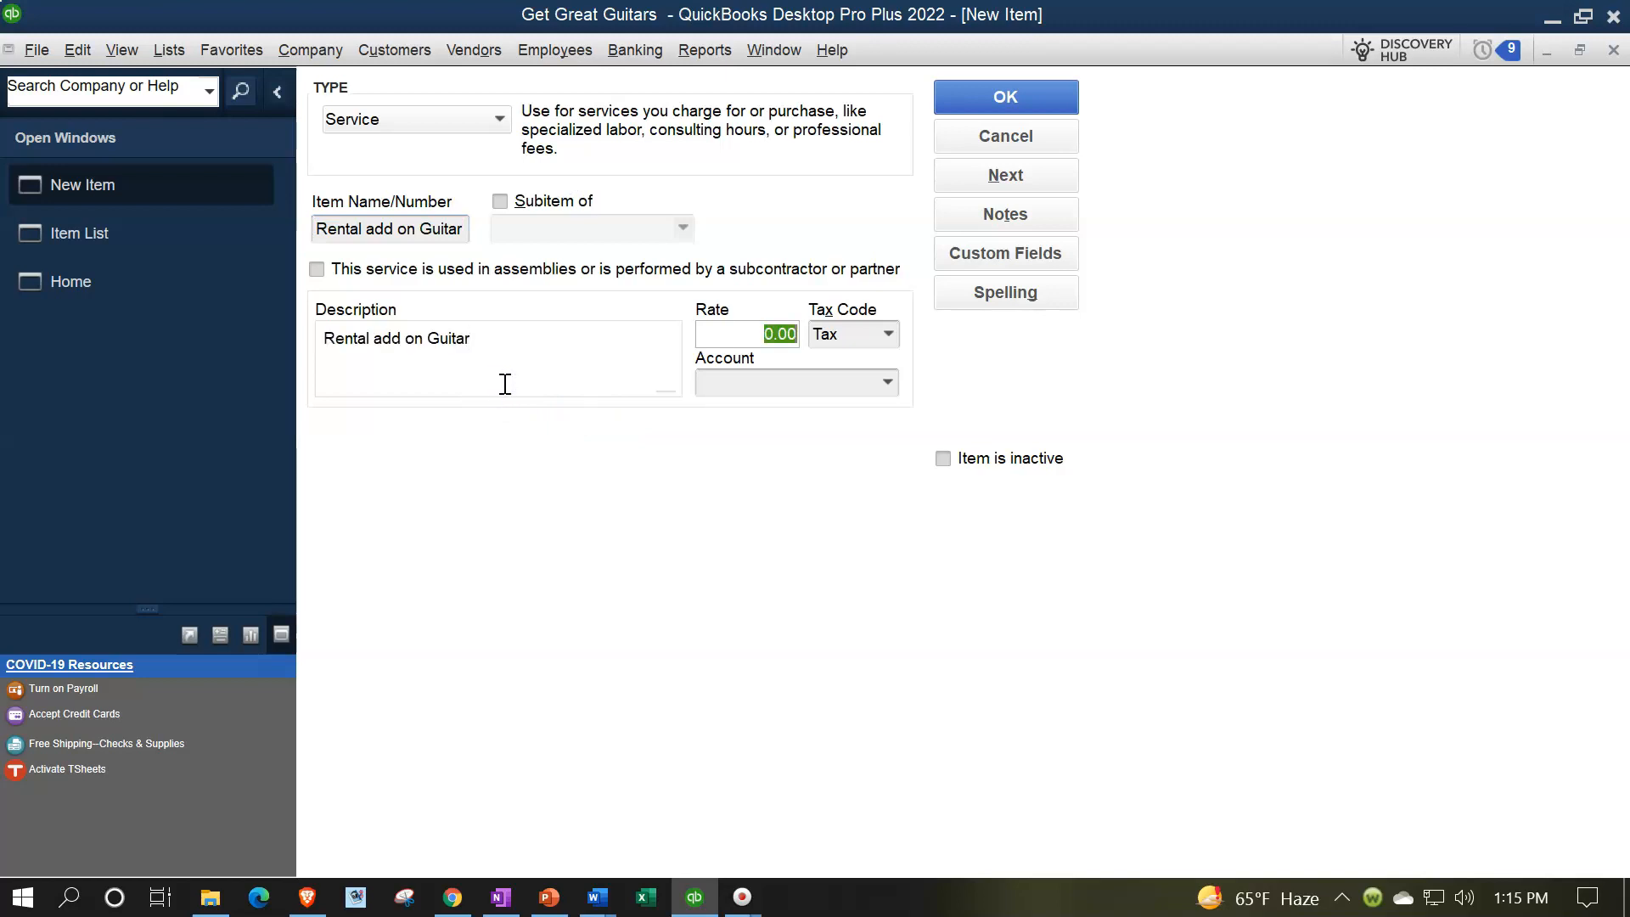
{"action": "type", "text": "50"}
{"action": "key", "text": "Tab"}
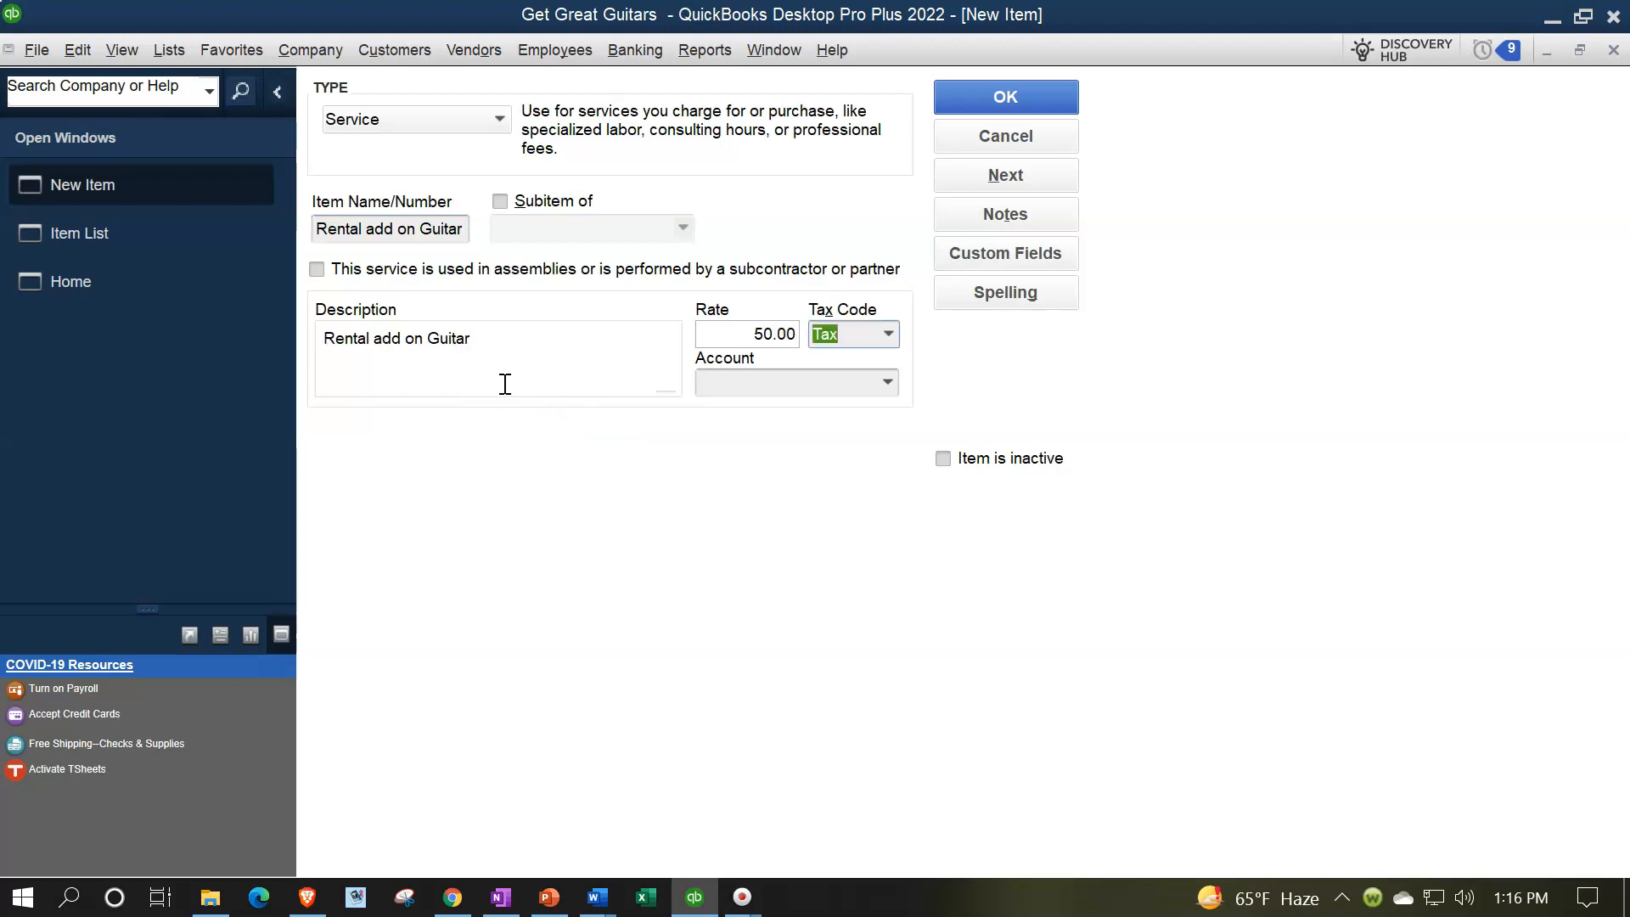
{"action": "left_click", "coordinate": [877, 333]}
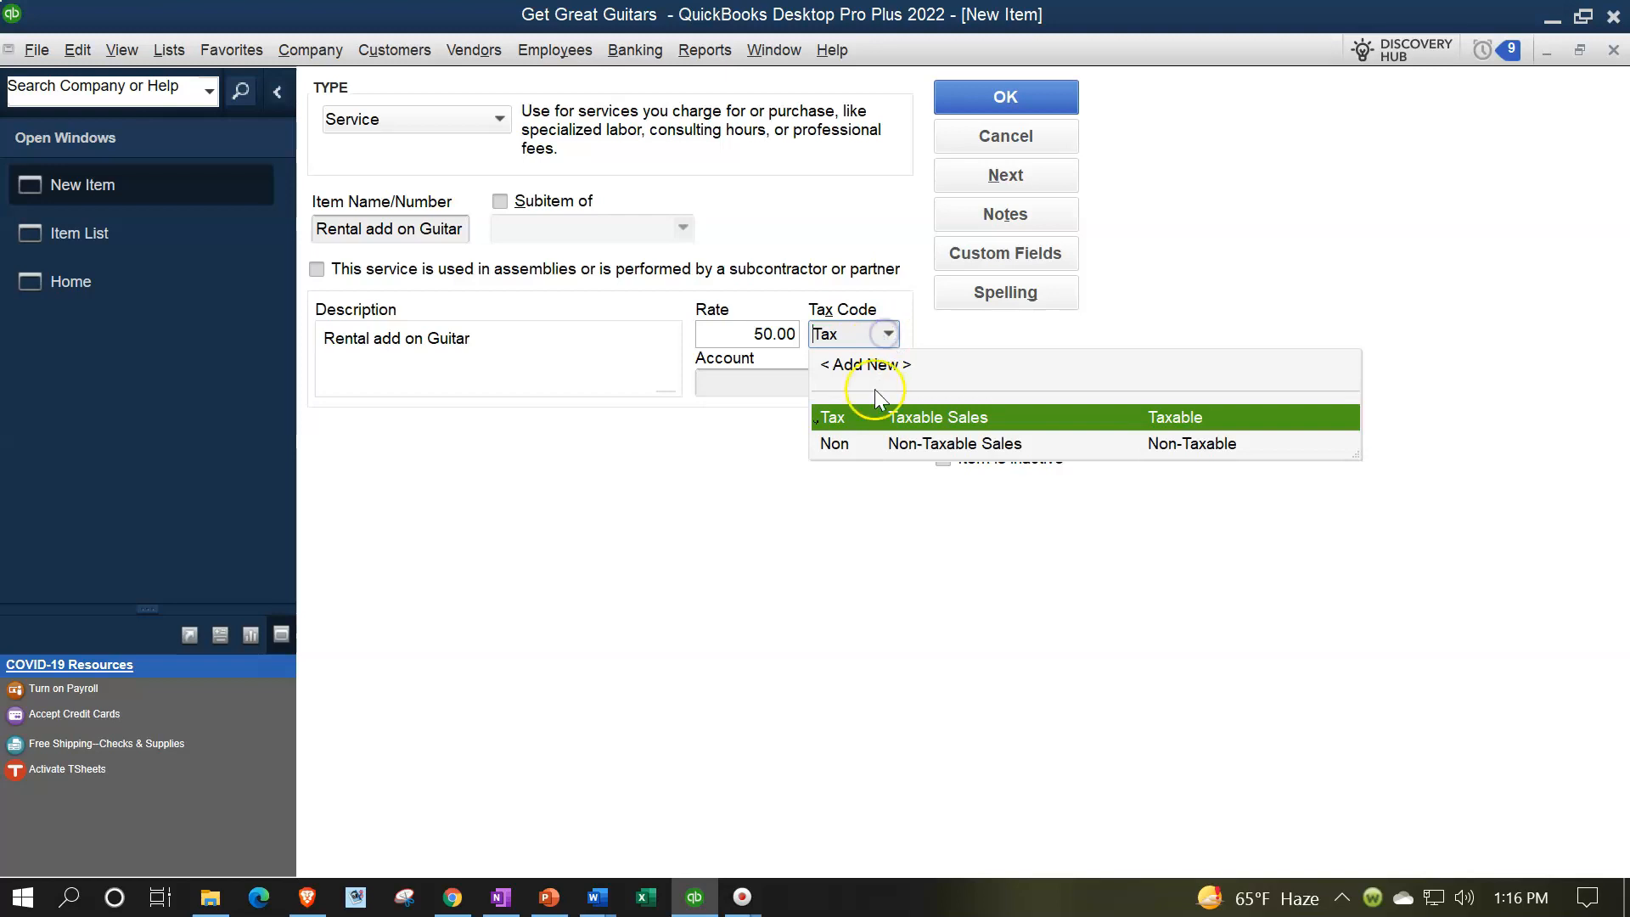
{"action": "left_click", "coordinate": [875, 443]}
{"action": "key", "text": "Tab"}
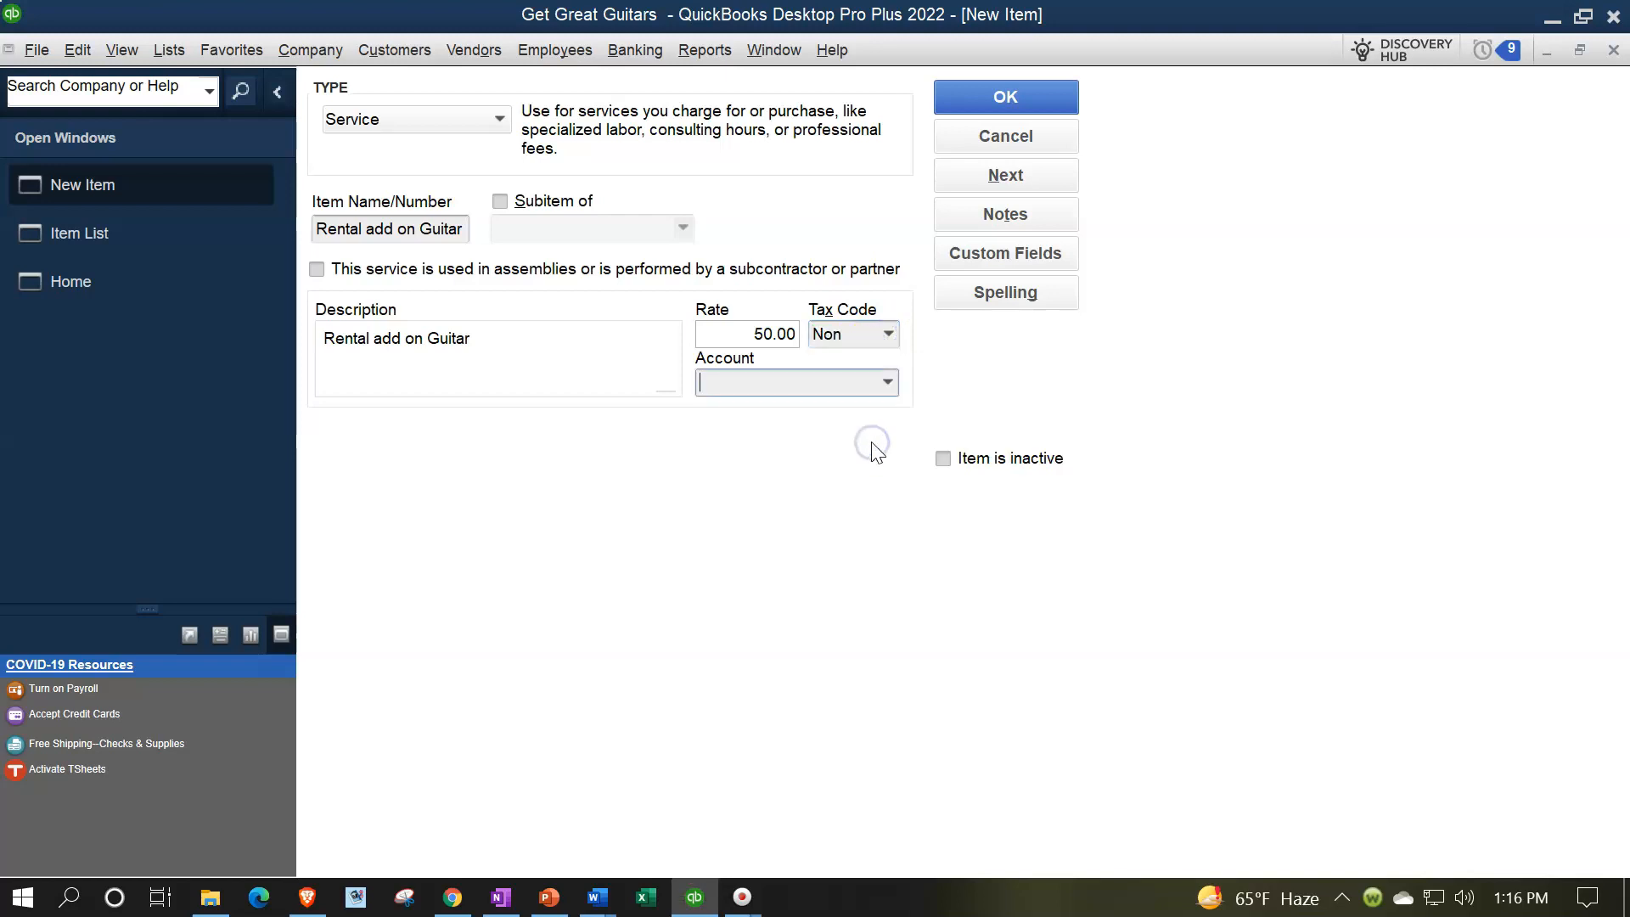
Assign the Equipment Rental Income account to the guitar add-on item and save it
{"action": "left_click", "coordinate": [885, 385]}
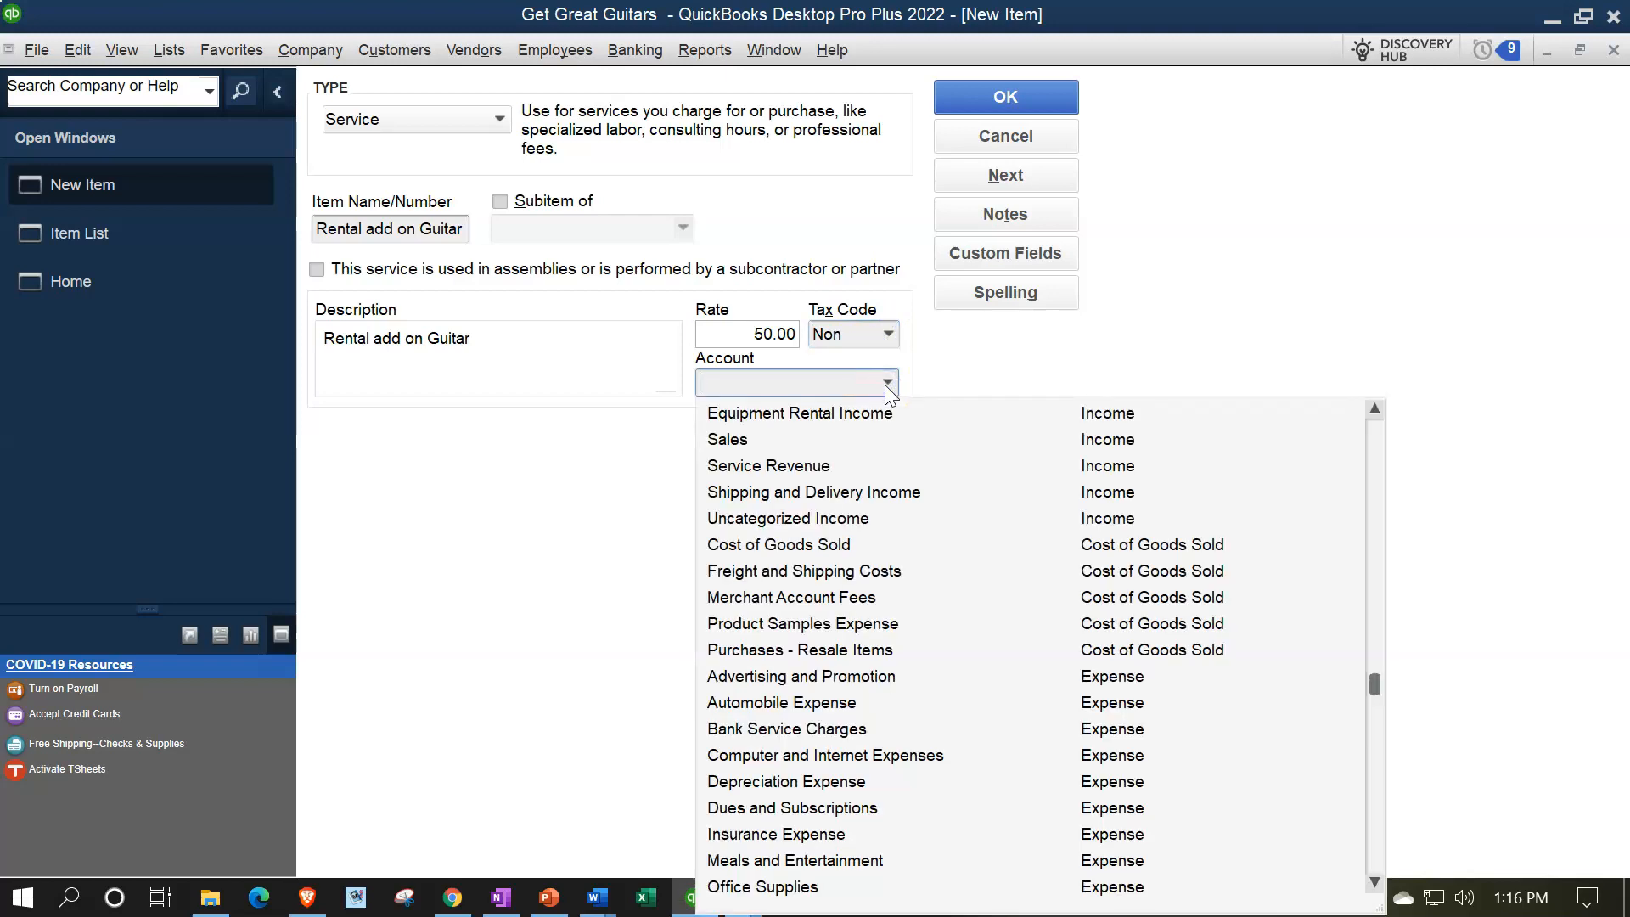
{"action": "left_click", "coordinate": [828, 416]}
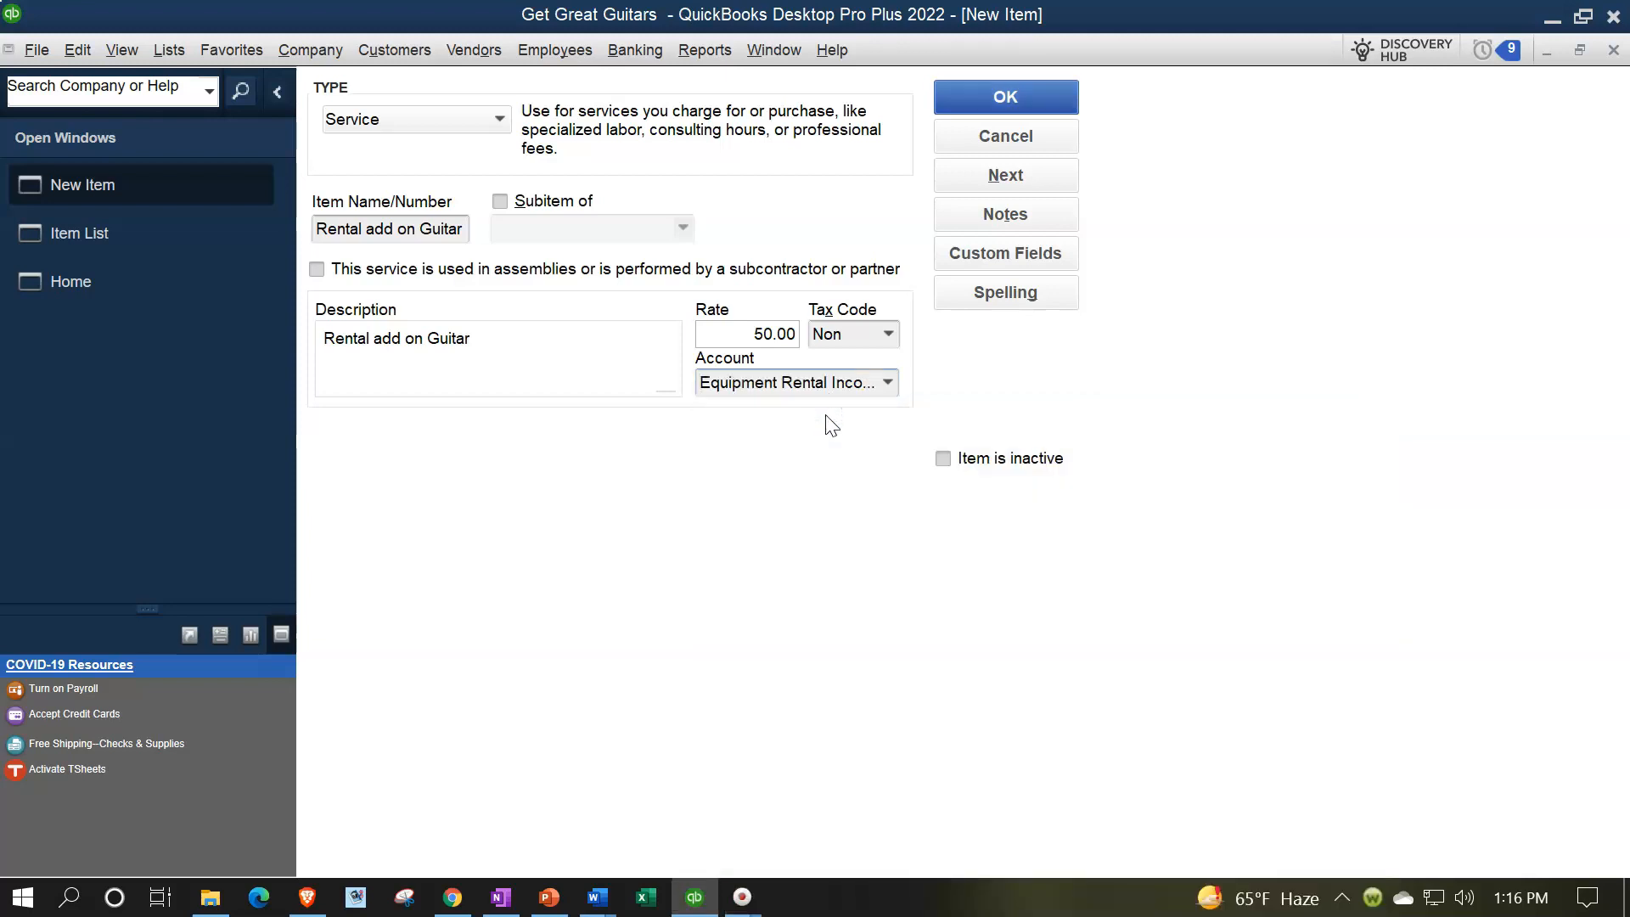
{"action": "left_click", "coordinate": [998, 98]}
{"action": "left_click", "coordinate": [363, 859]}
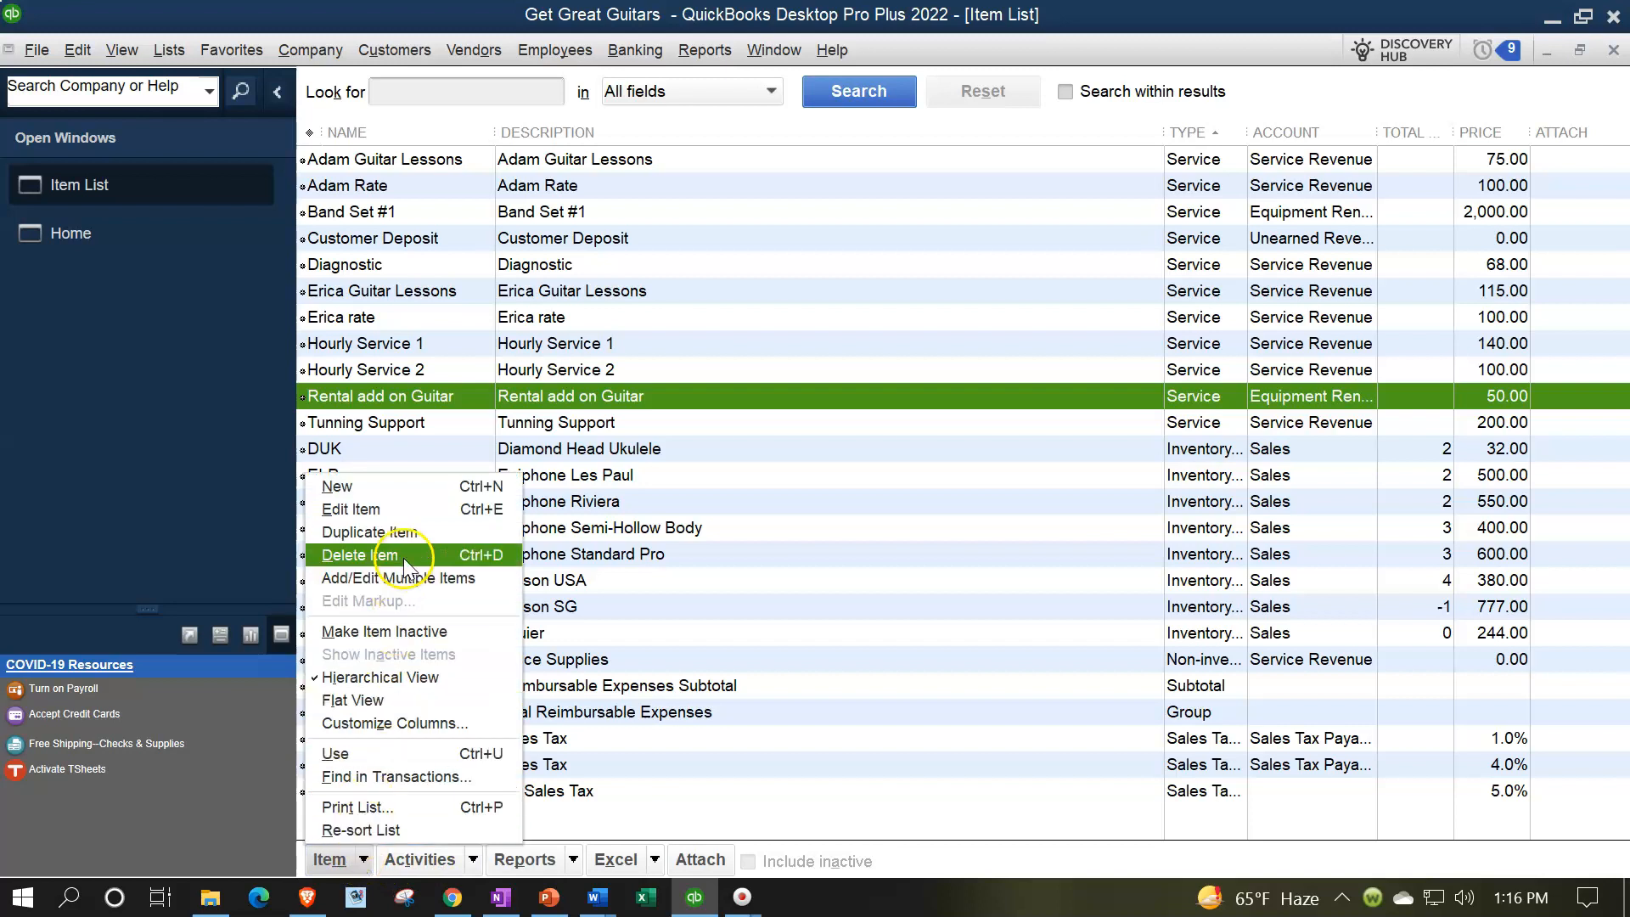
{"action": "left_click", "coordinate": [400, 509]}
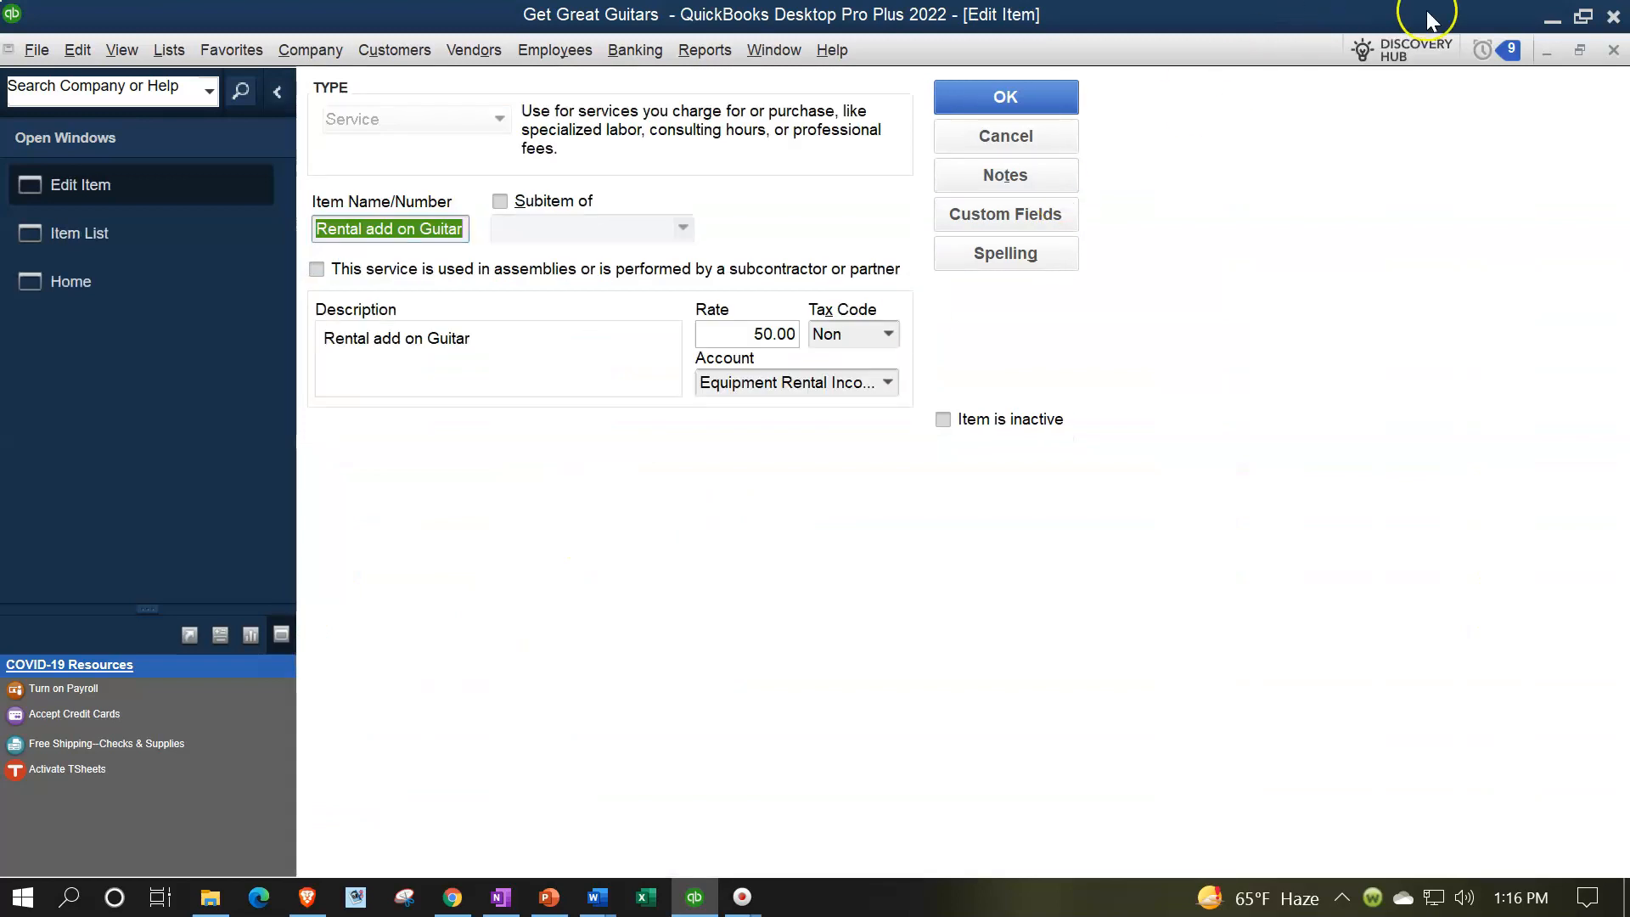
{"action": "left_click", "coordinate": [1613, 51]}
Start a third new Service item and name it "Rental add on Amp"
{"action": "left_click", "coordinate": [344, 861]}
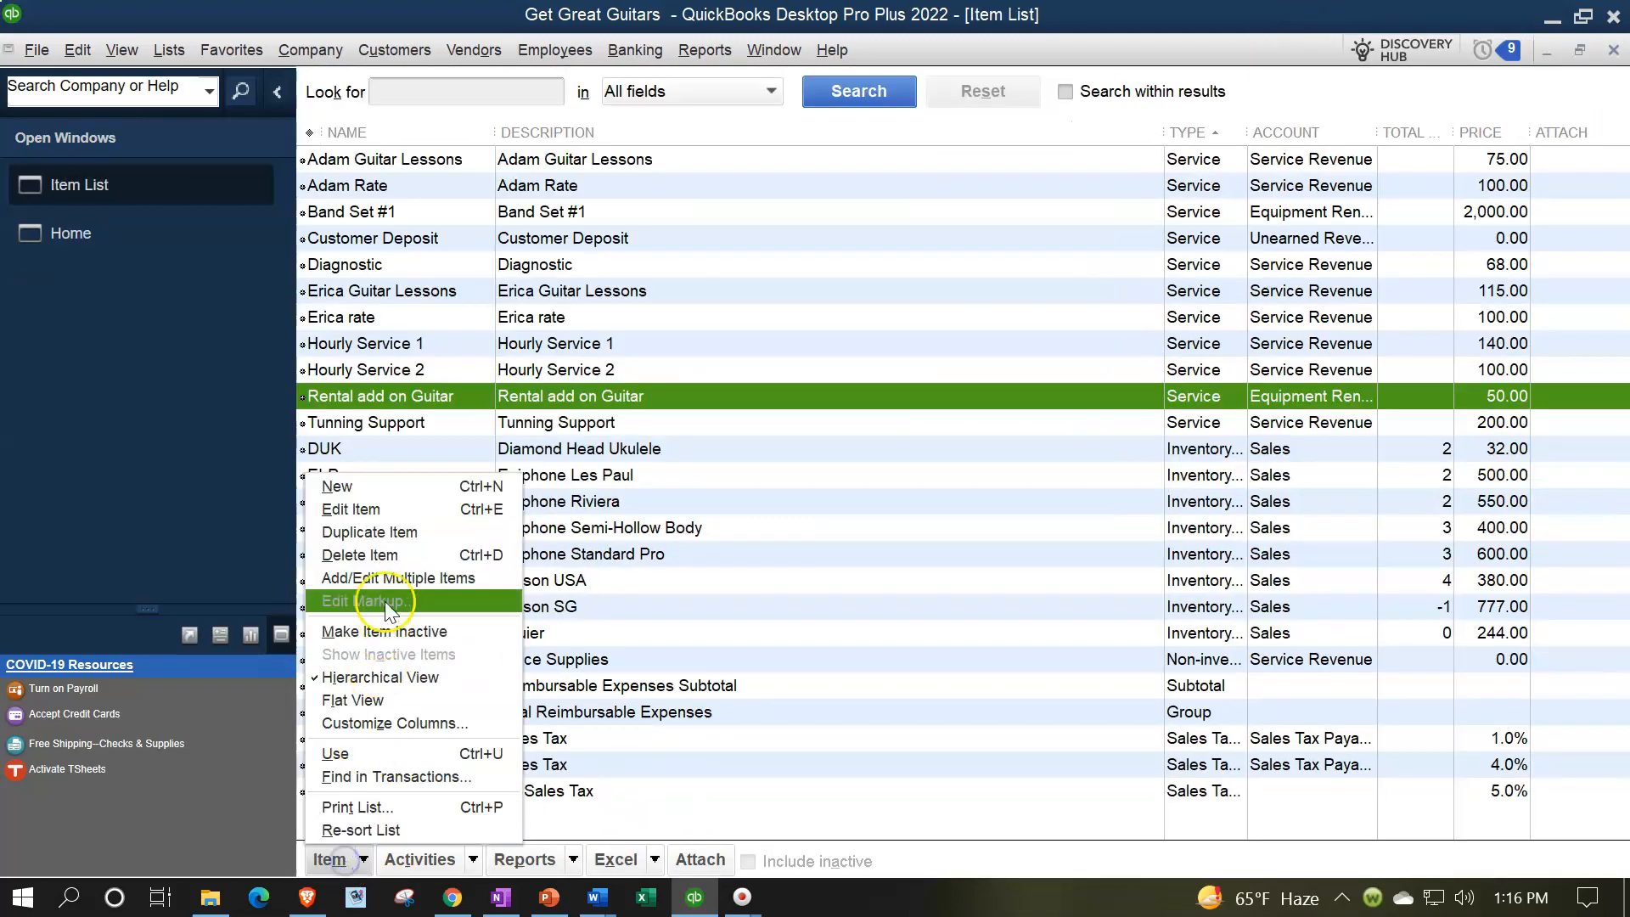
{"action": "left_click", "coordinate": [365, 489]}
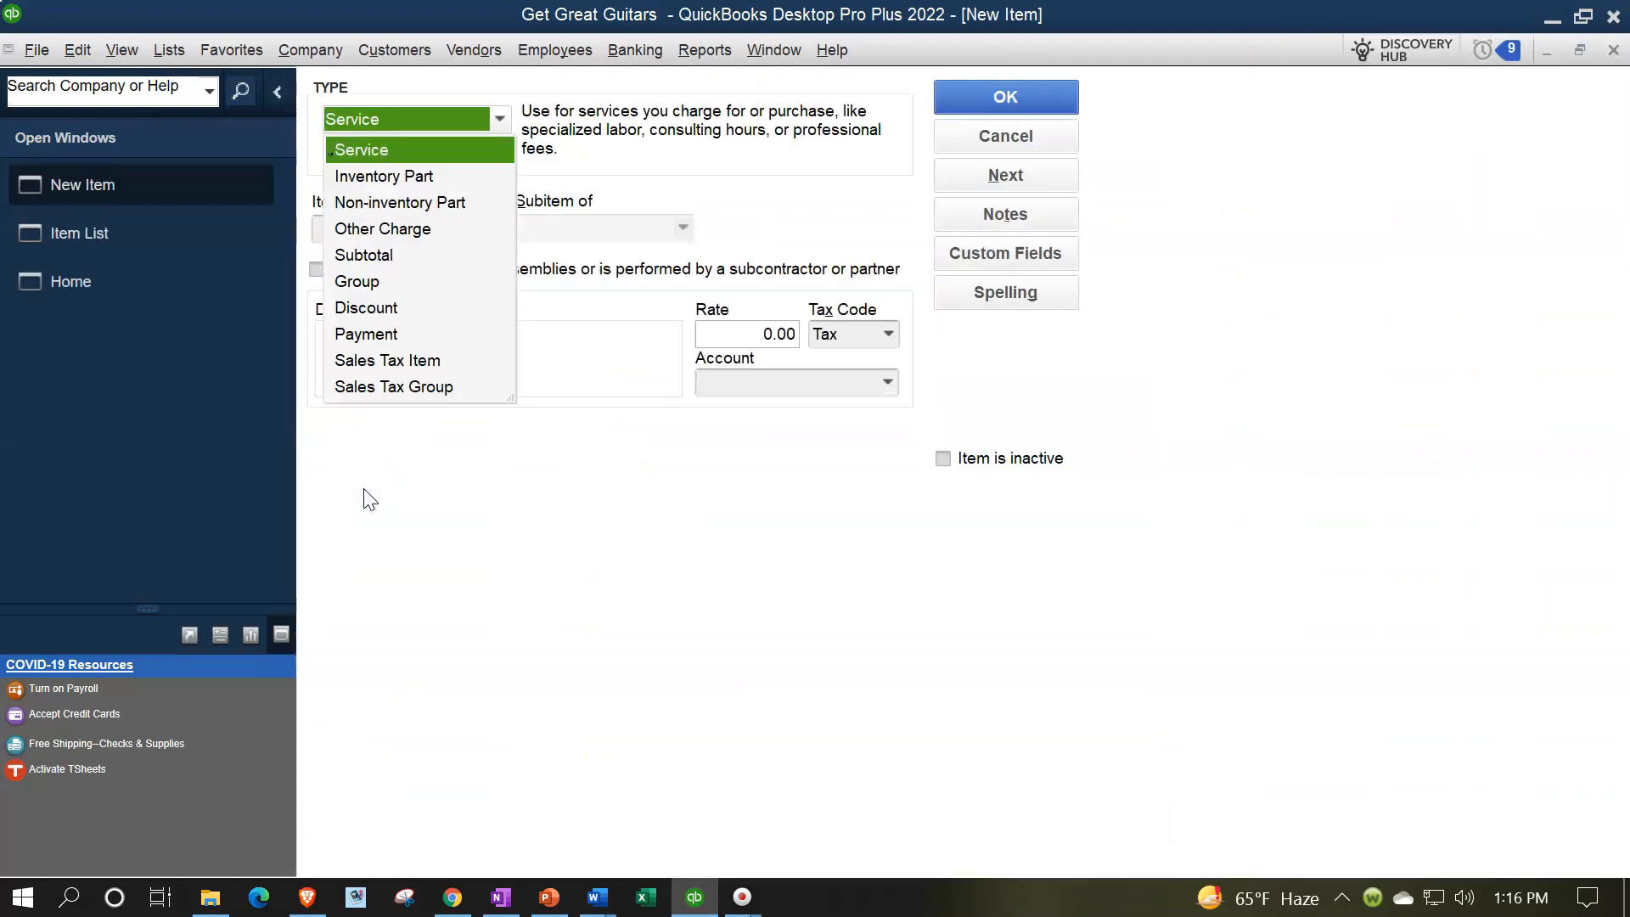
{"action": "key", "text": "Tab"}
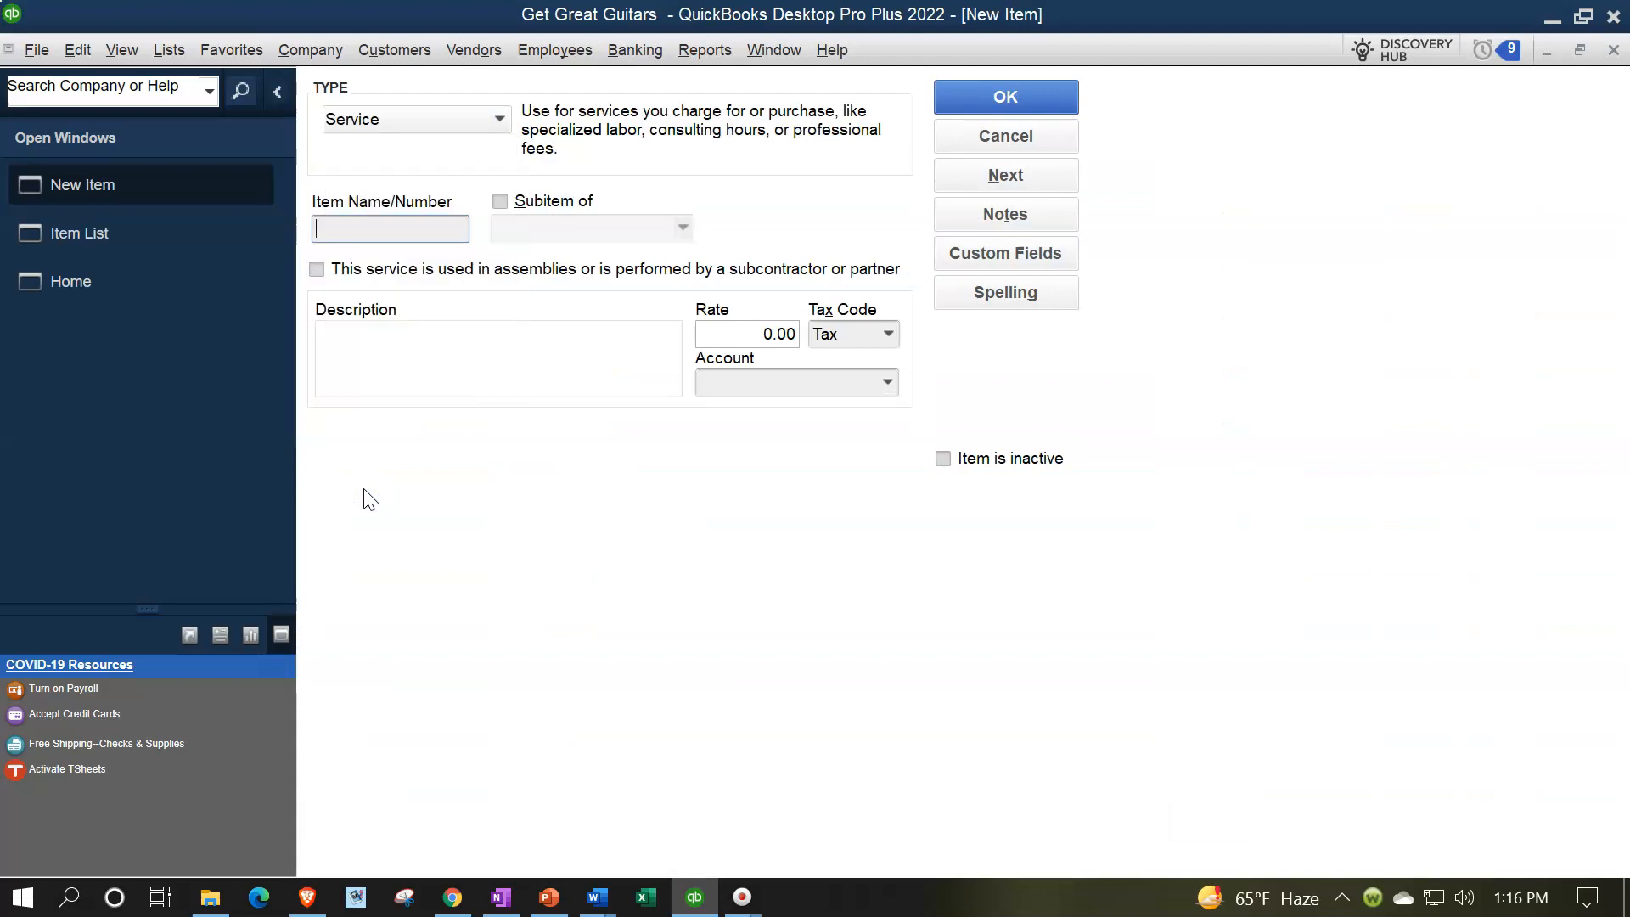
{"action": "type", "text": "R"}
{"action": "key", "text": "BackSpace"}
{"action": "type", "text": "Rental"}
{"action": "key", "text": "BackSpace"}
{"action": "key", "text": "BackSpace"}
{"action": "type", "text": "tal A"}
{"action": "key", "text": "BackSpace"}
{"action": "type", "text": "add o"}
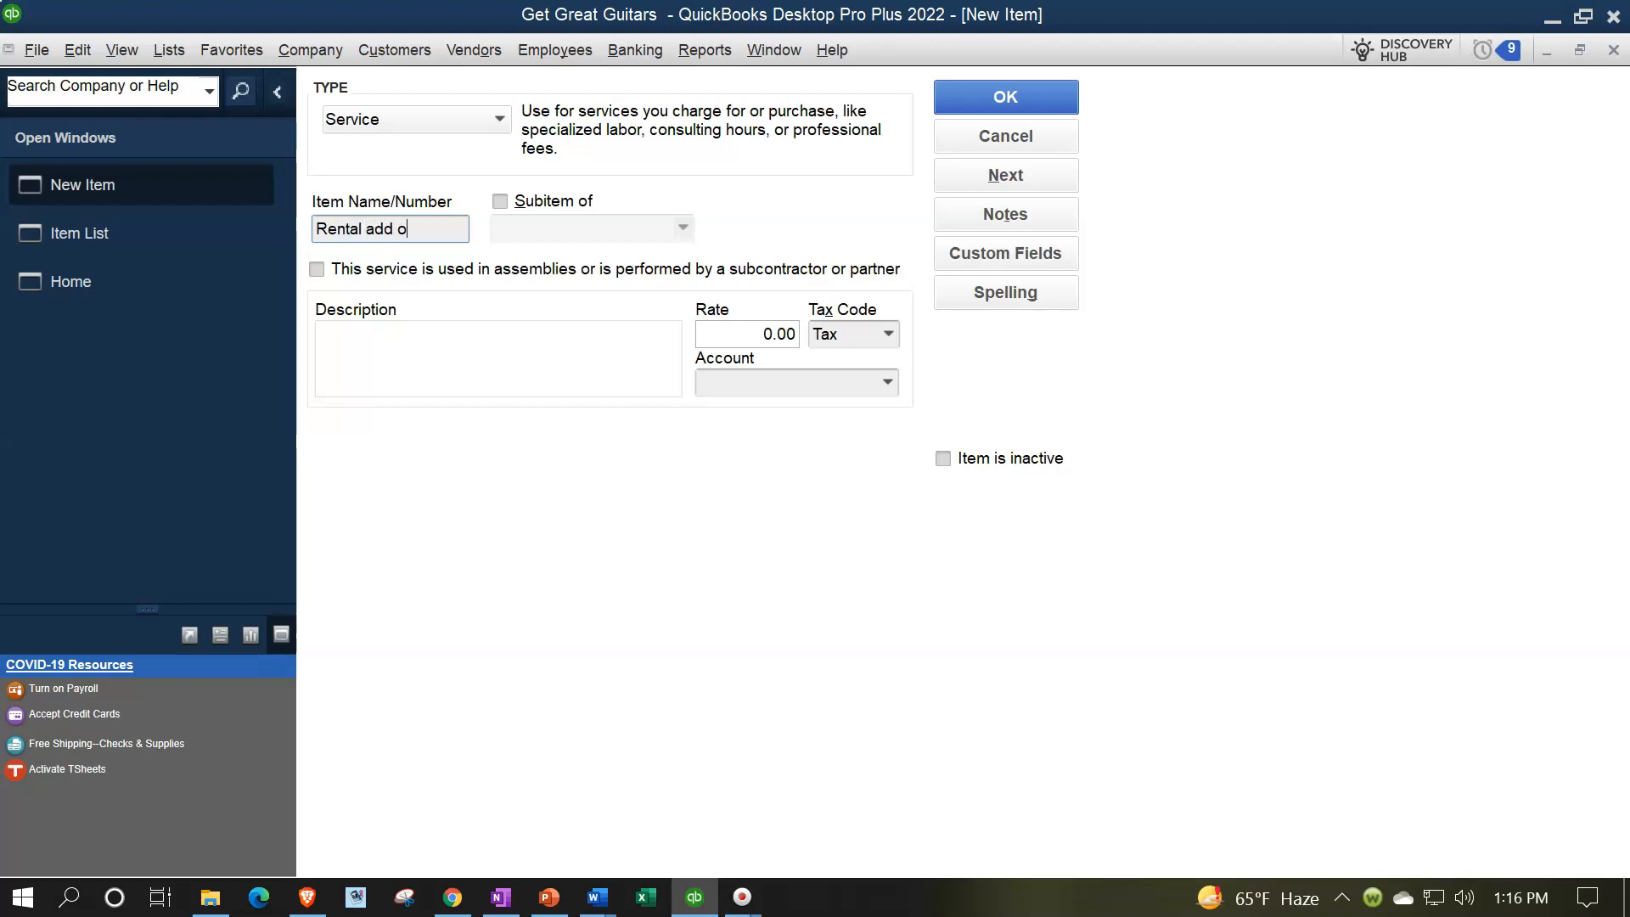
{"action": "type", "text": "n Amp"}
{"action": "key", "text": "shift+Left"}
{"action": "key", "text": "shift+Left"}
{"action": "key", "text": "shift+Left"}
{"action": "key", "text": "shift+Left"}
{"action": "key", "text": "shift+Left"}
{"action": "key", "text": "shift+Left"}
{"action": "key", "text": "shift+Left"}
{"action": "key", "text": "shift+Left"}
{"action": "key", "text": "shift+Left"}
{"action": "key", "text": "shift+Left"}
{"action": "key", "text": "shift+Left"}
{"action": "key", "text": "shift+Left"}
{"action": "key", "text": "shift+Left"}
{"action": "key", "text": "shift+Left"}
{"action": "key", "text": "shift+Left"}
{"action": "key", "text": "shift+Left"}
{"action": "key", "text": "shift+Left"}
{"action": "key", "text": "ctrl+c"}
{"action": "key", "text": "Tab"}
{"action": "key", "text": "Tab"}
{"action": "key", "text": "Tab"}
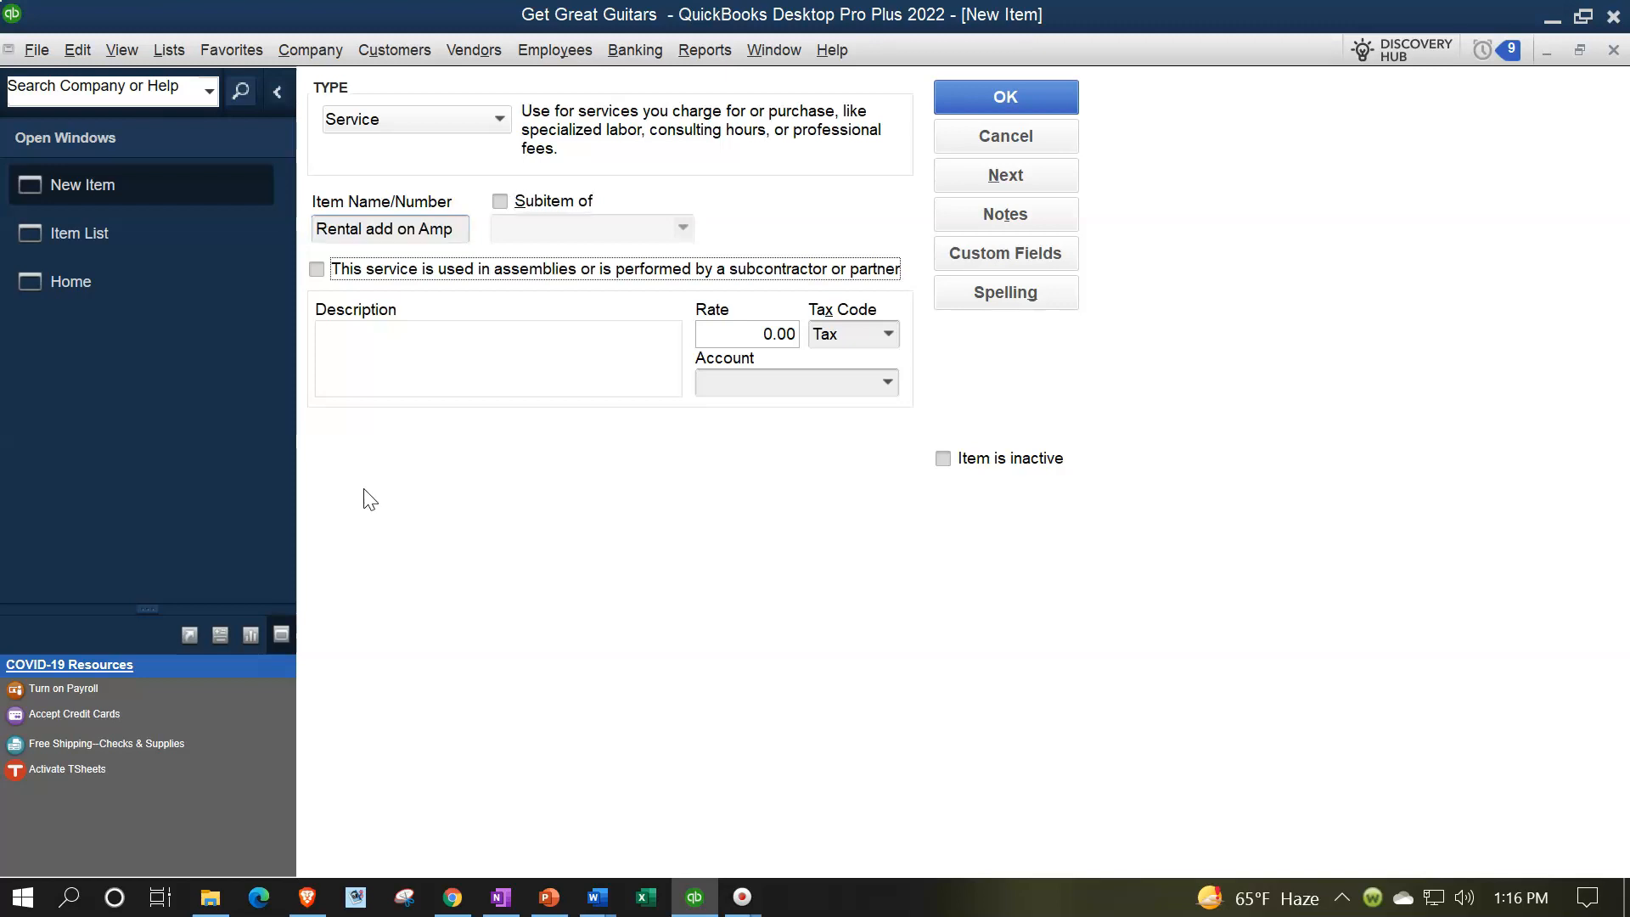
Fill the amp add-on item's description with "Rental add on Amp", and set its rate to 40.00 and tax code to Non
{"action": "key", "text": "ctrl+v"}
{"action": "key", "text": "Tab"}
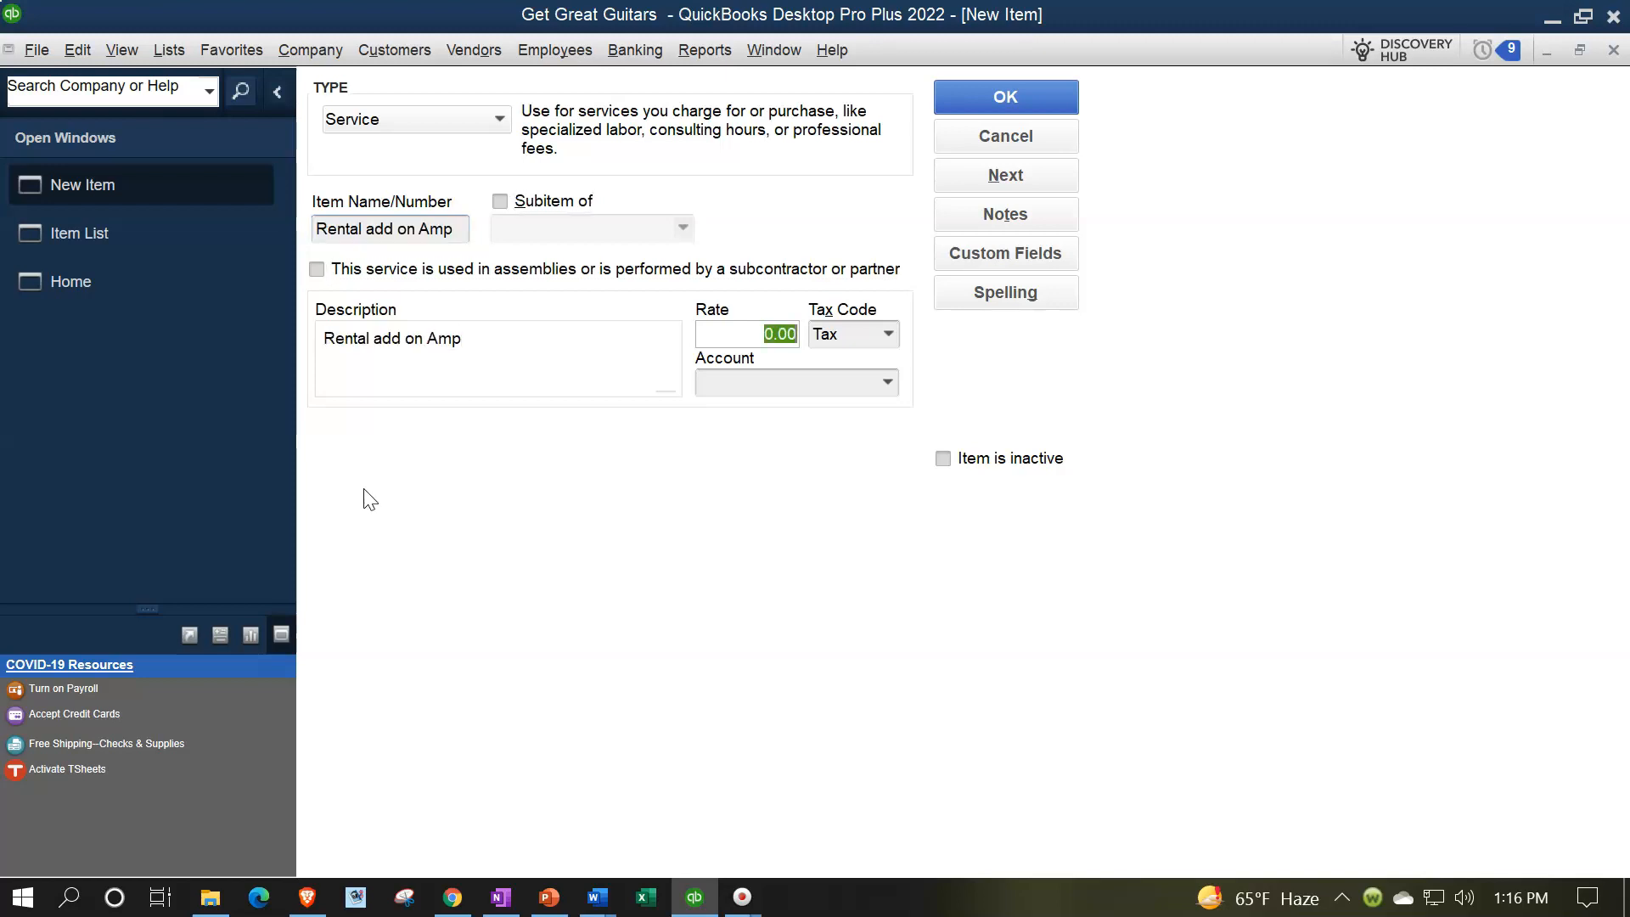
{"action": "type", "text": "40"}
{"action": "key", "text": "Tab"}
{"action": "type", "text": "n"}
{"action": "key", "text": "Tab"}
{"action": "type", "text": "ac"}
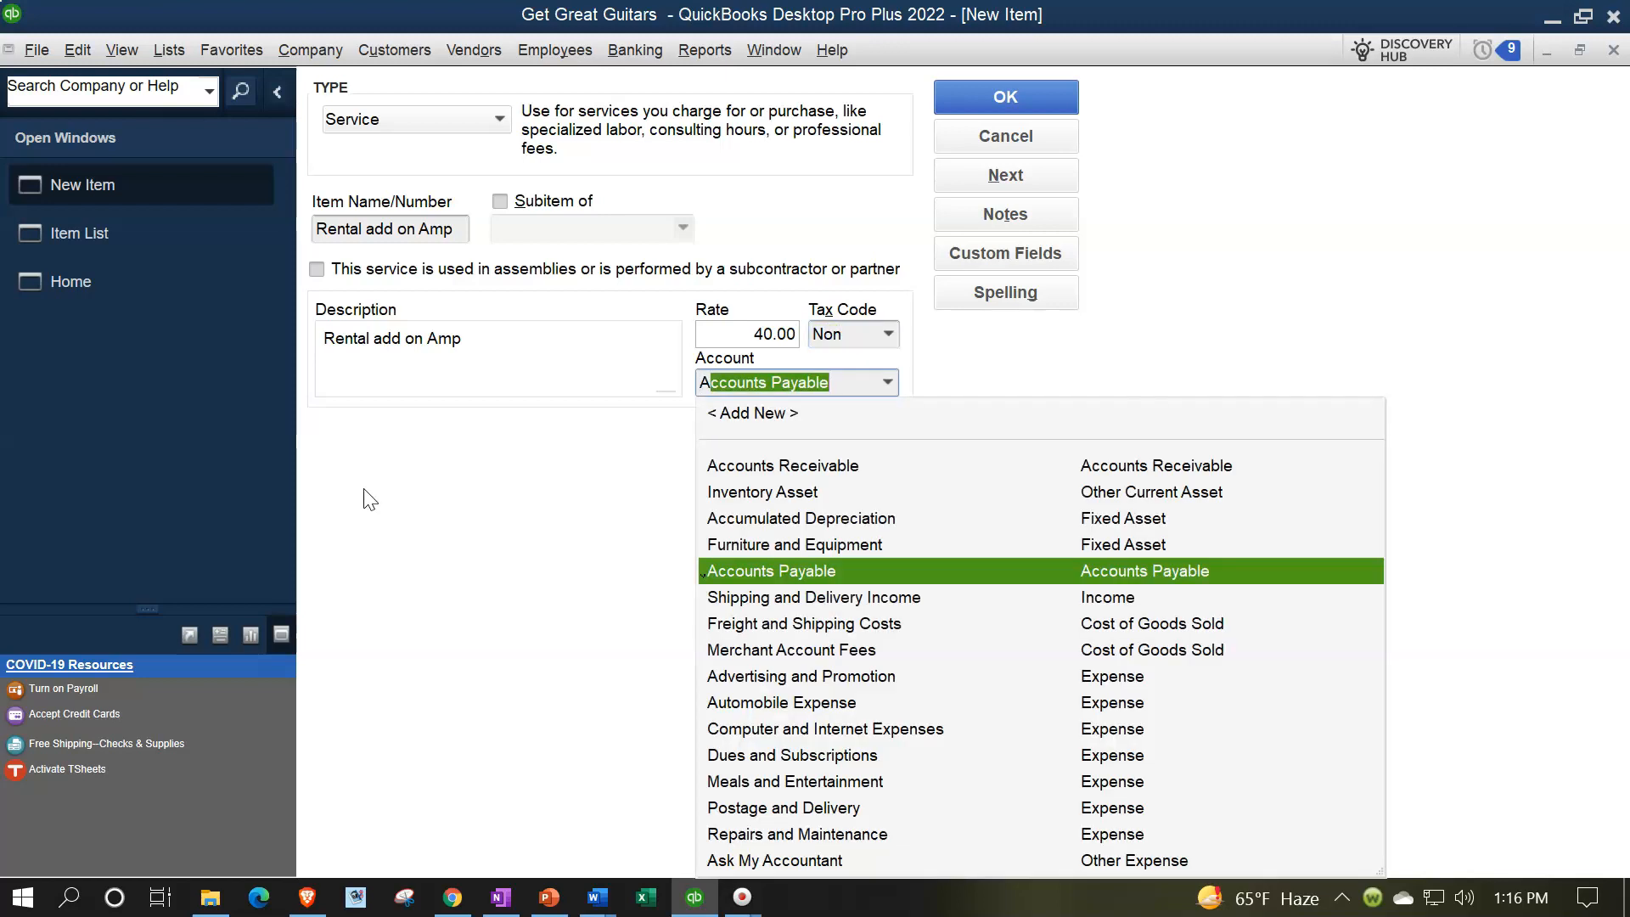
{"action": "key", "text": "BackSpace"}
{"action": "key", "text": "BackSpace"}
{"action": "key", "text": "BackSpace"}
{"action": "type", "text": "i"}
{"action": "key", "text": "BackSpace"}
{"action": "key", "text": "BackSpace"}
{"action": "type", "text": "r"}
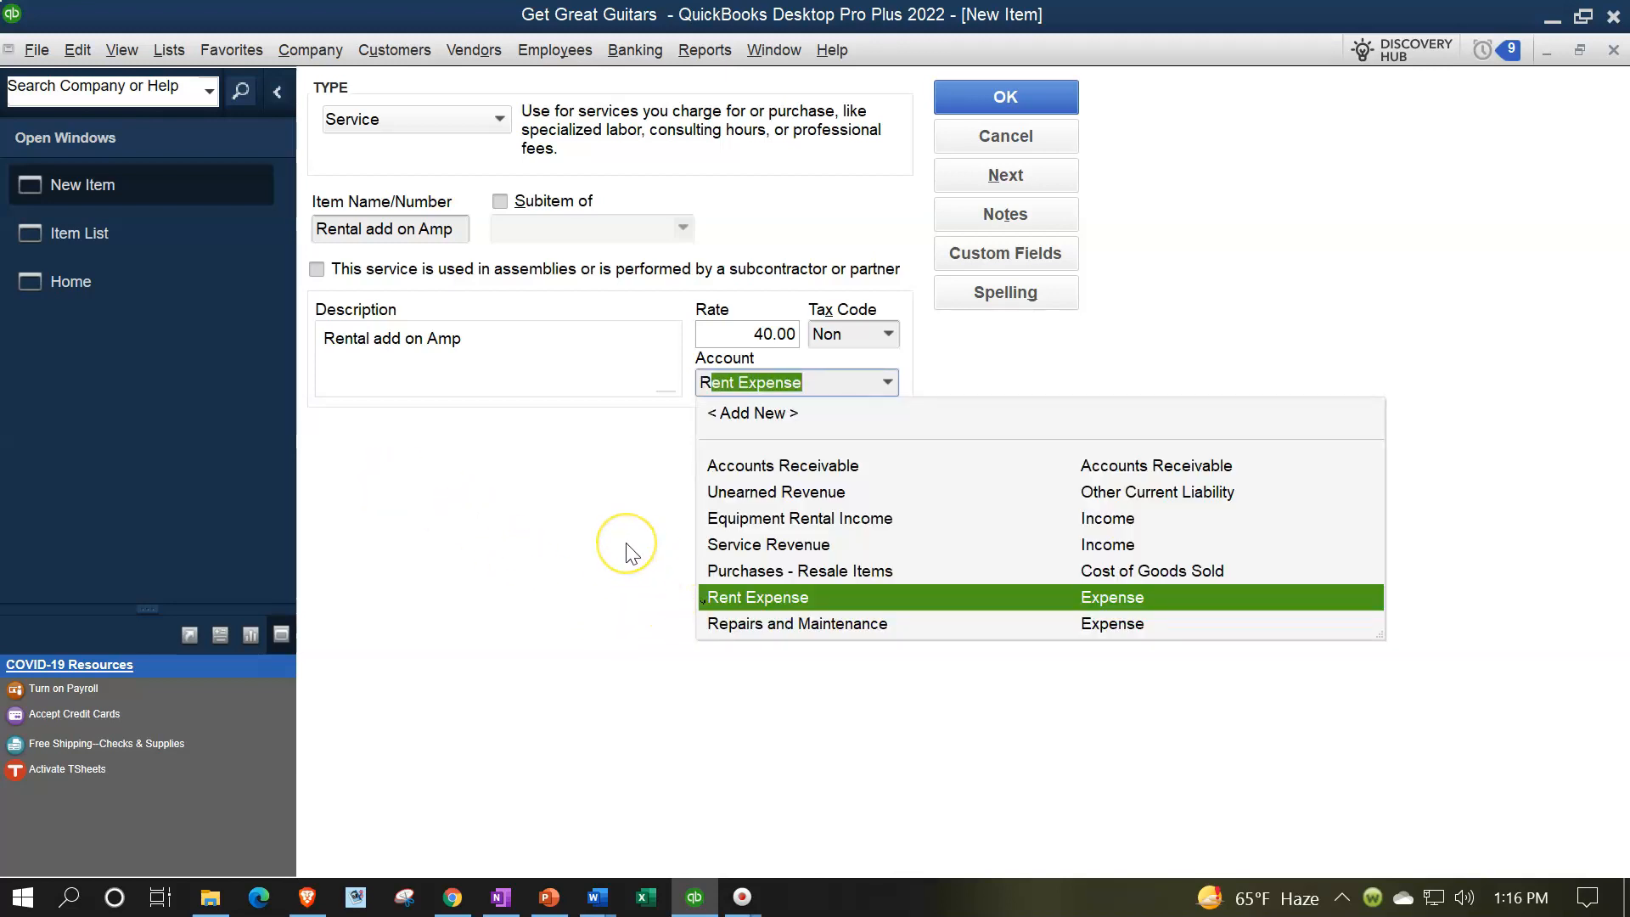
{"action": "key", "text": "BackSpace"}
{"action": "key", "text": "BackSpace"}
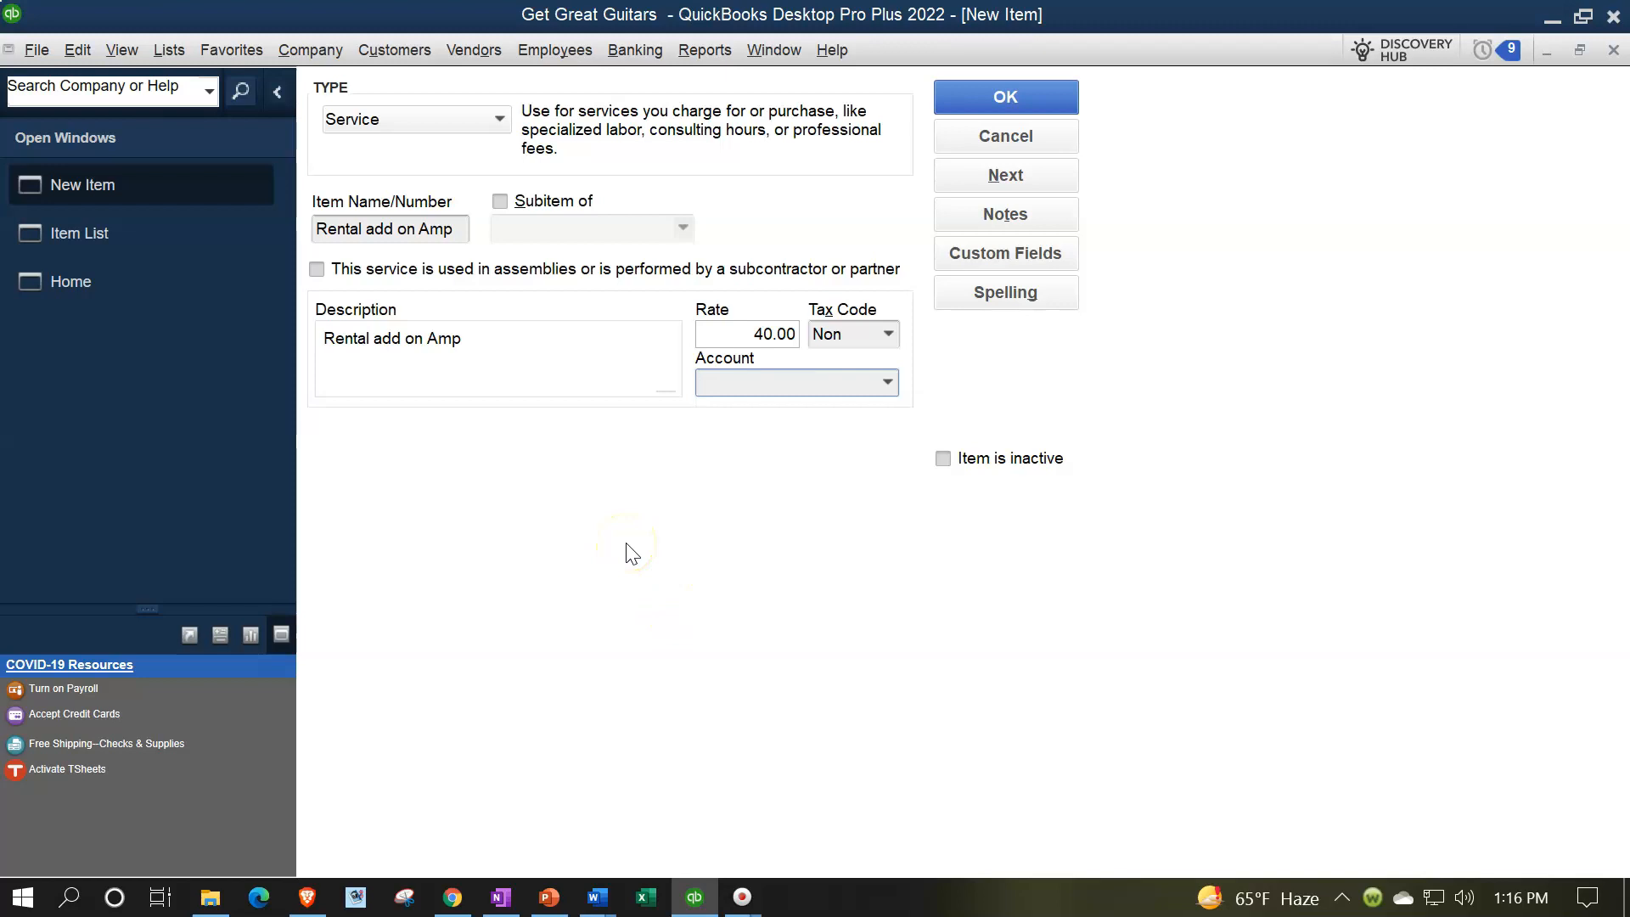
Assign the Equipment Rental Income account to the amp add-on item and save it
{"action": "type", "text": "Equipment Rental Inco..."}
{"action": "left_click", "coordinate": [633, 554]}
{"action": "left_click", "coordinate": [629, 560]}
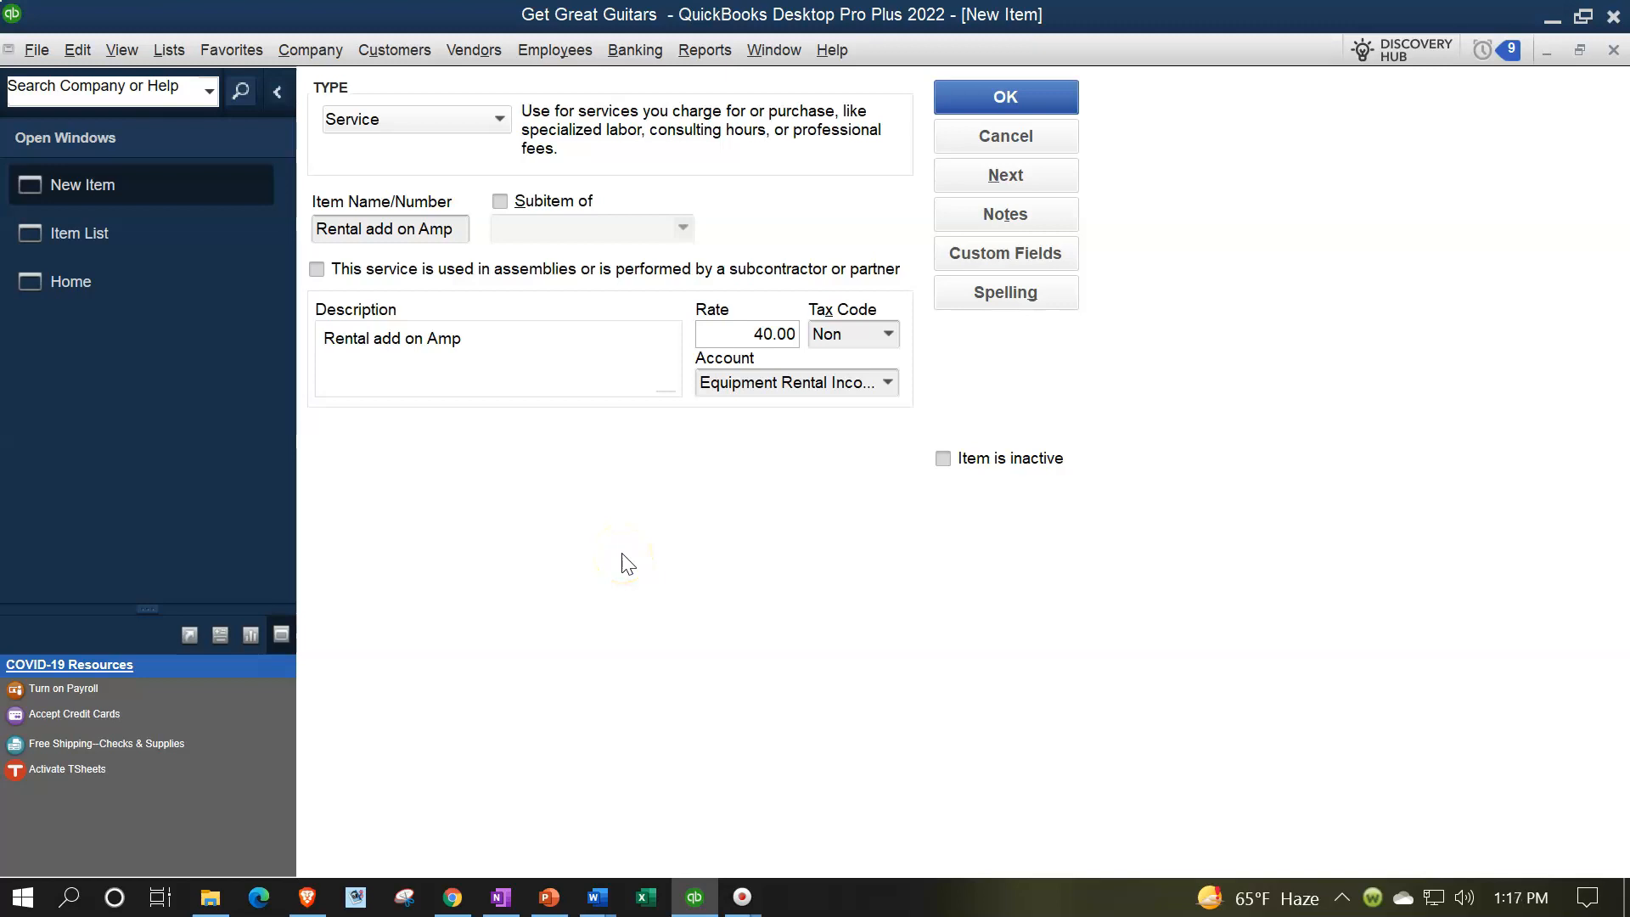
{"action": "left_click", "coordinate": [1005, 96]}
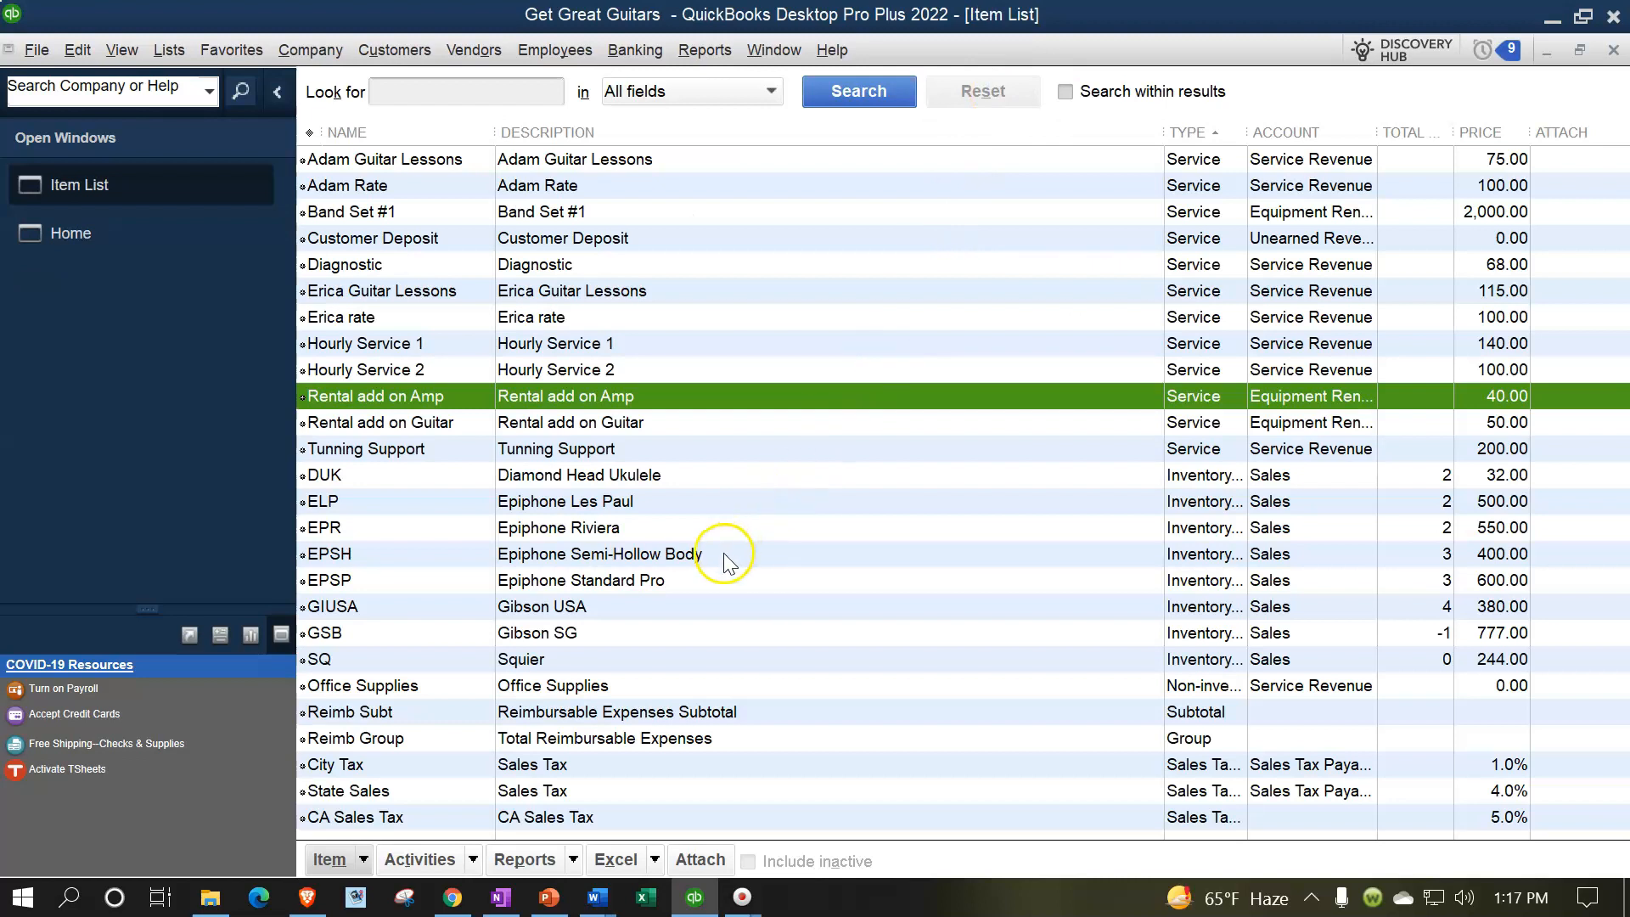
Switch from the item list to the Home page
{"action": "left_click", "coordinate": [102, 235]}
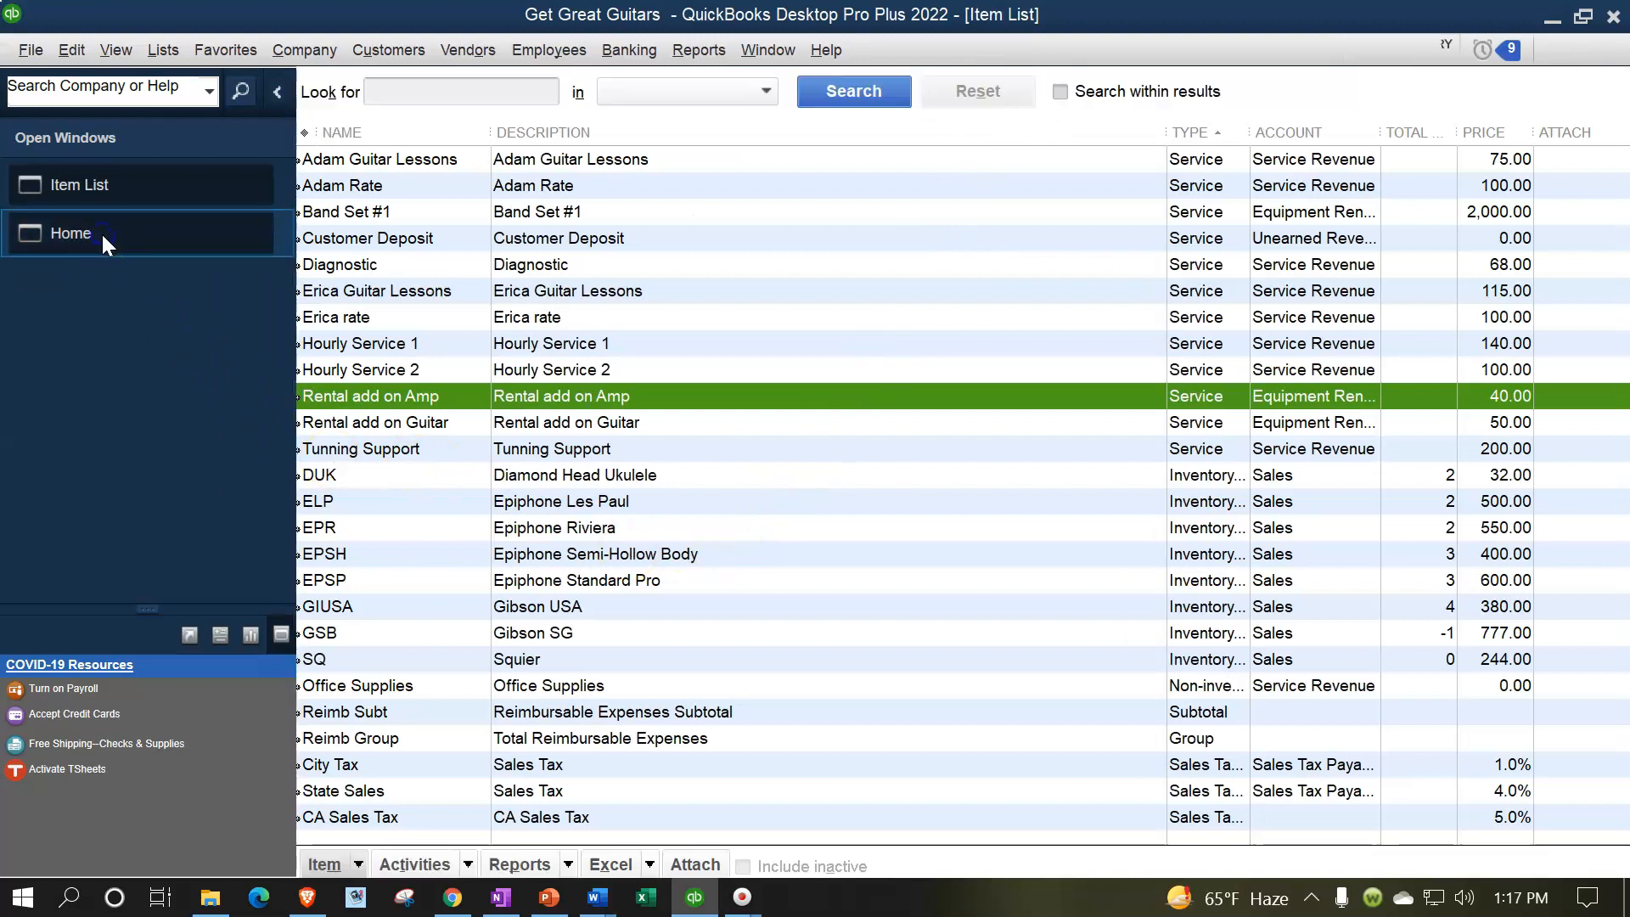